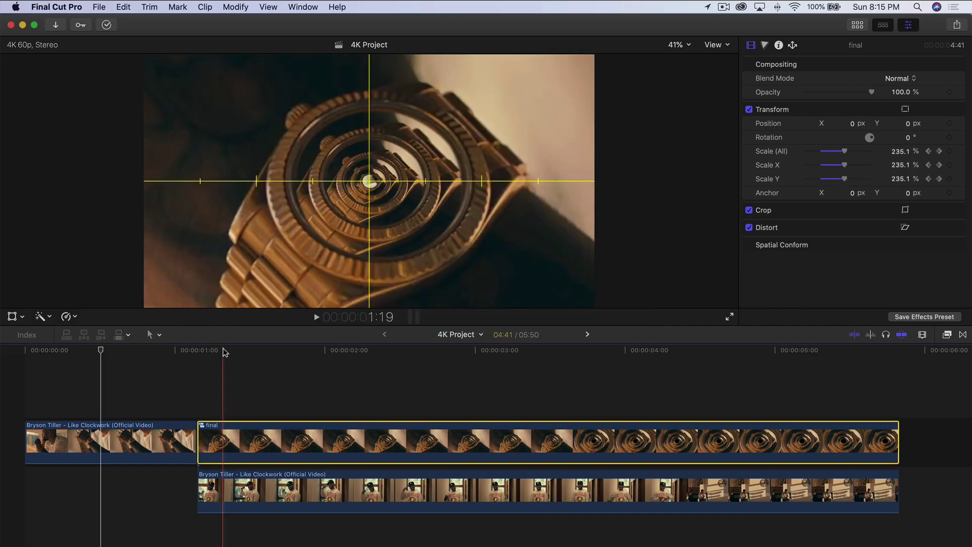
Extend the start of the music video clip by about 4 seconds, adding footage before the watch close-up.
left_click_drag(223, 349, 299, 373)
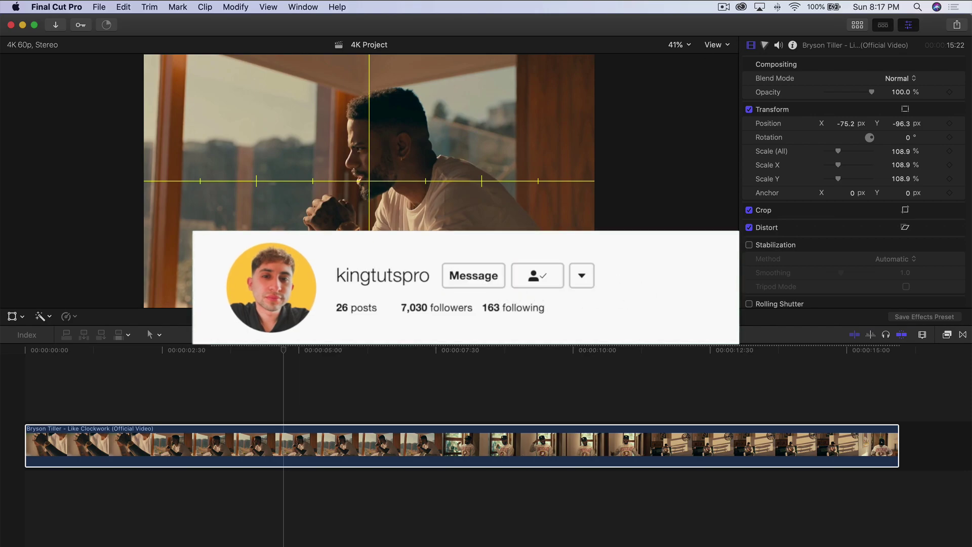
left_click_drag(283, 350, 227, 384)
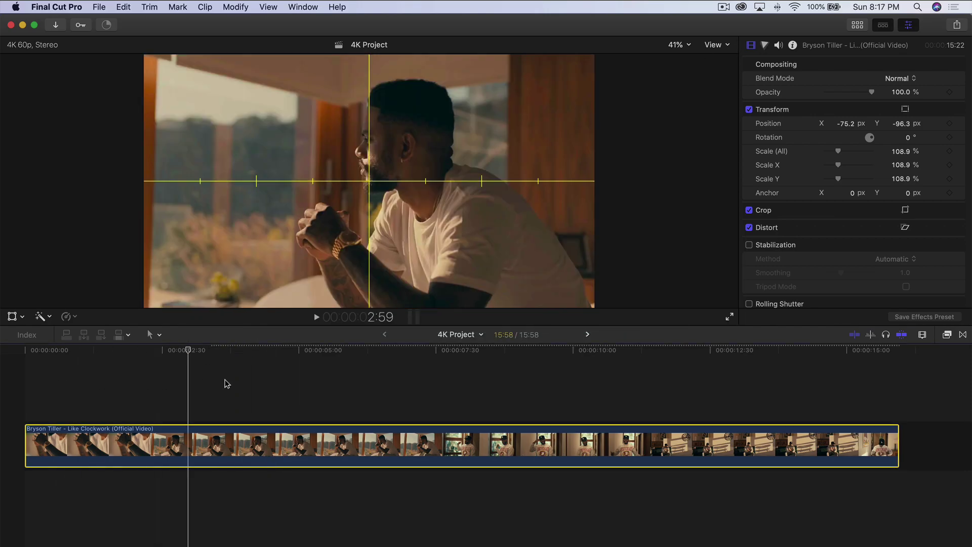
left_click(138, 386)
left_click(121, 390)
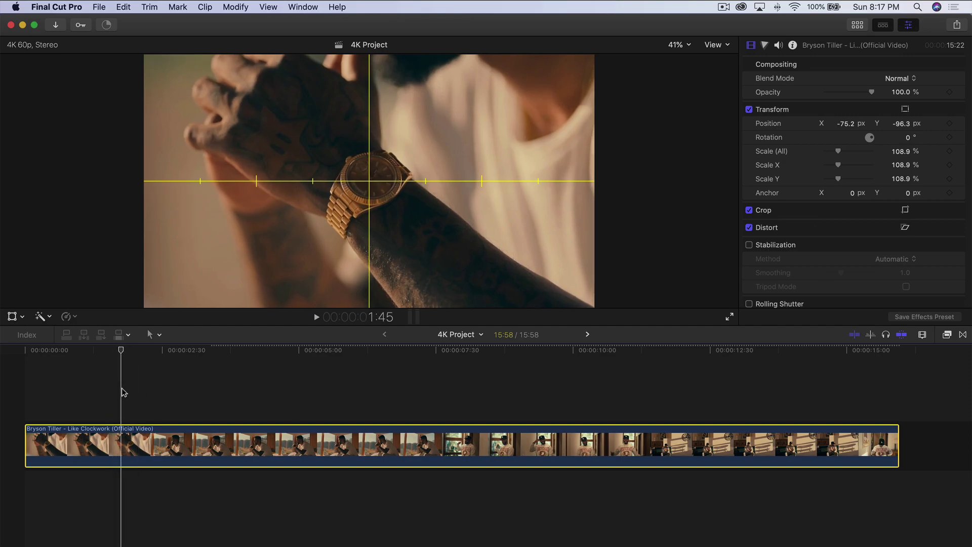
left_click(124, 390)
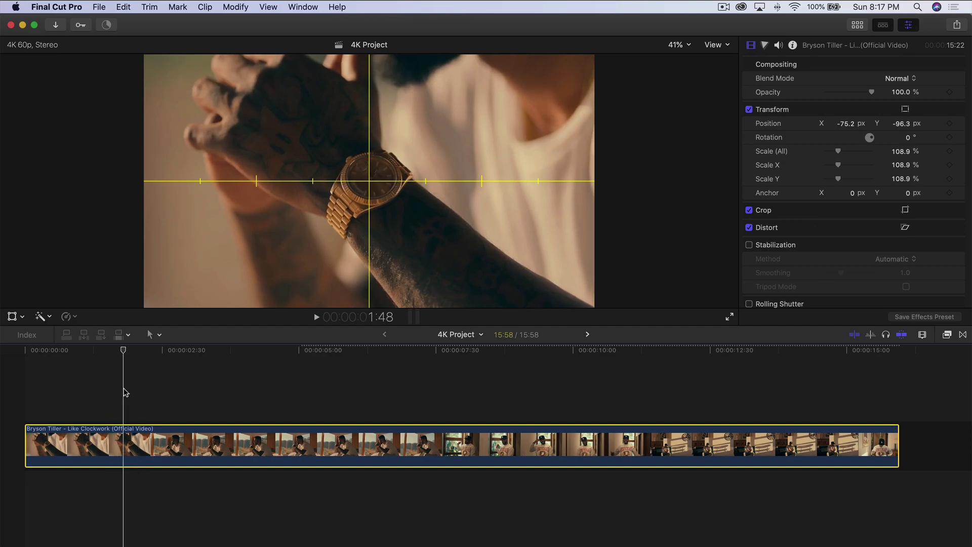
left_click_drag(127, 381, 169, 353)
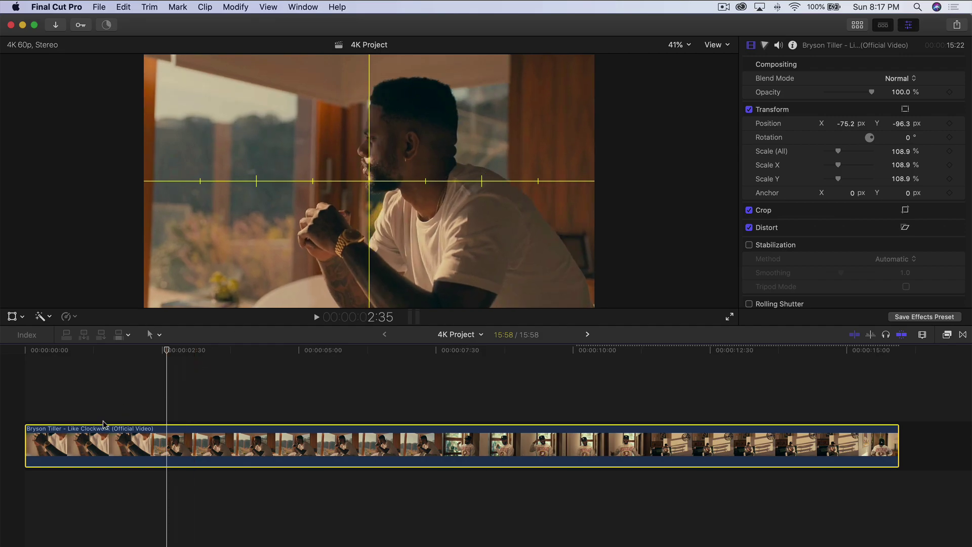
left_click_drag(23, 426, 4, 426)
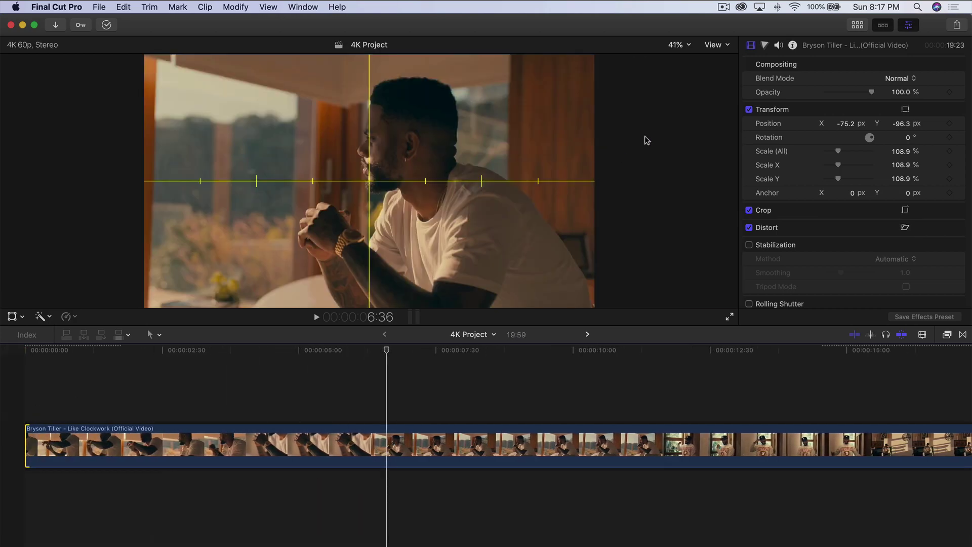
Turn the viewer's horizon overlay off and back on.
left_click(717, 45)
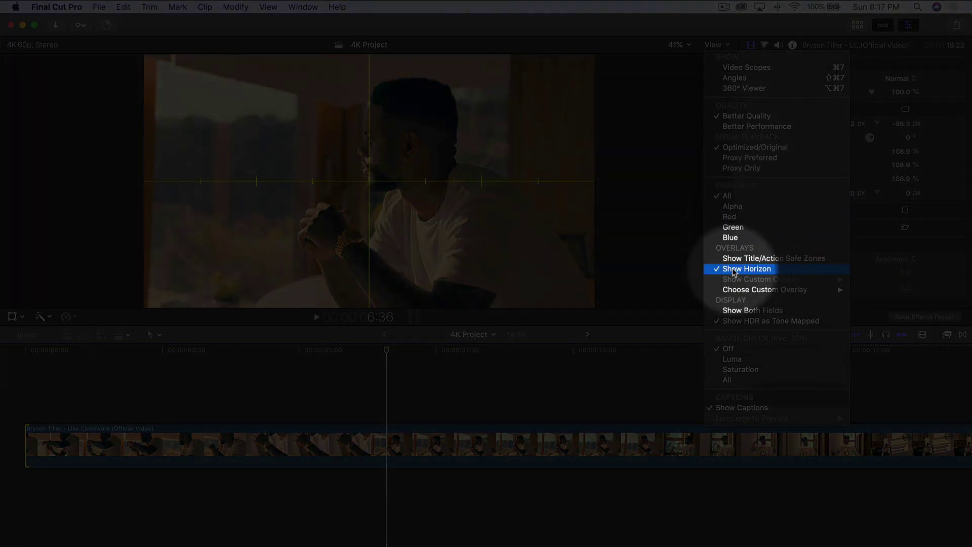
left_click(734, 269)
left_click(425, 445)
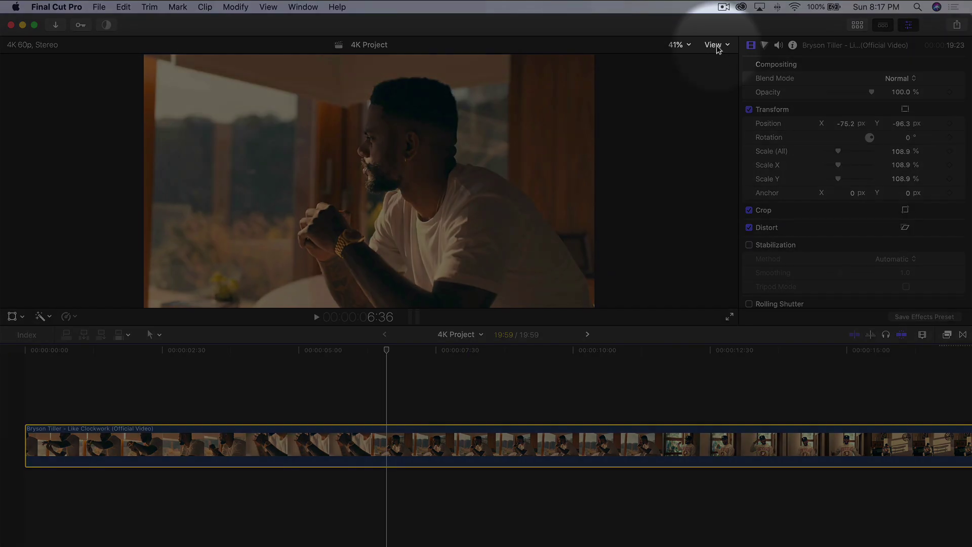
left_click(716, 44)
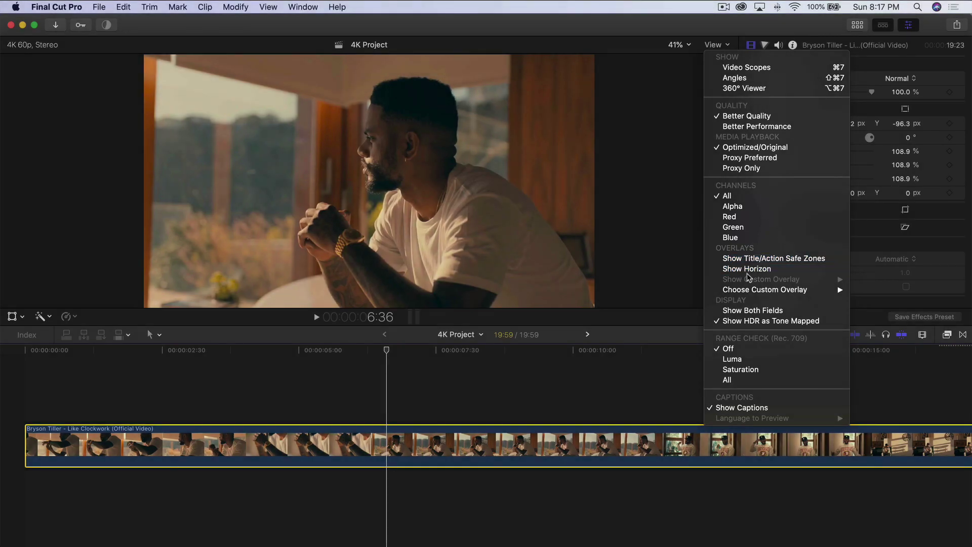
left_click(746, 268)
Split the clip at 4:25, where the watch close-up begins.
left_click(284, 350)
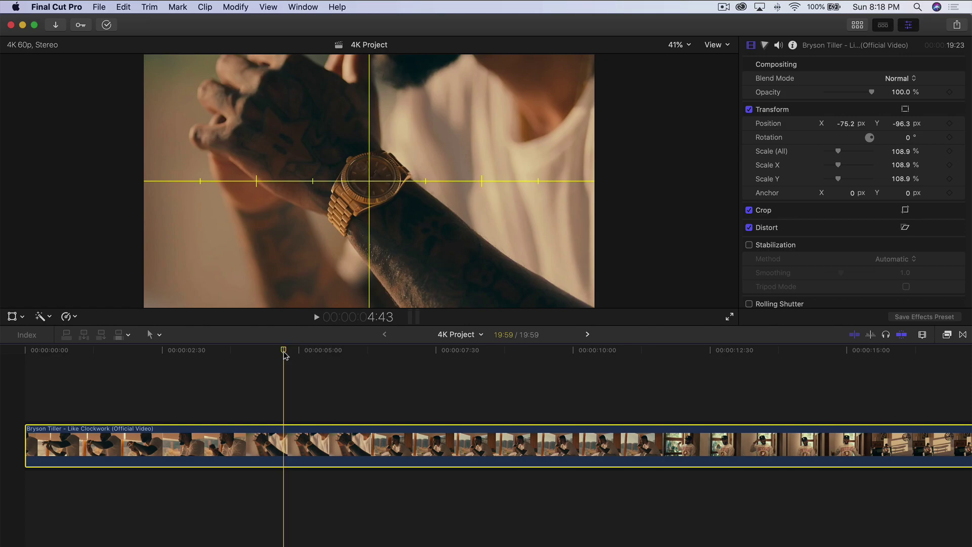
mouse_move(282, 352)
left_mouse_down()
mouse_move(259, 352)
mouse_move(269, 352)
left_mouse_up()
key("super+b")
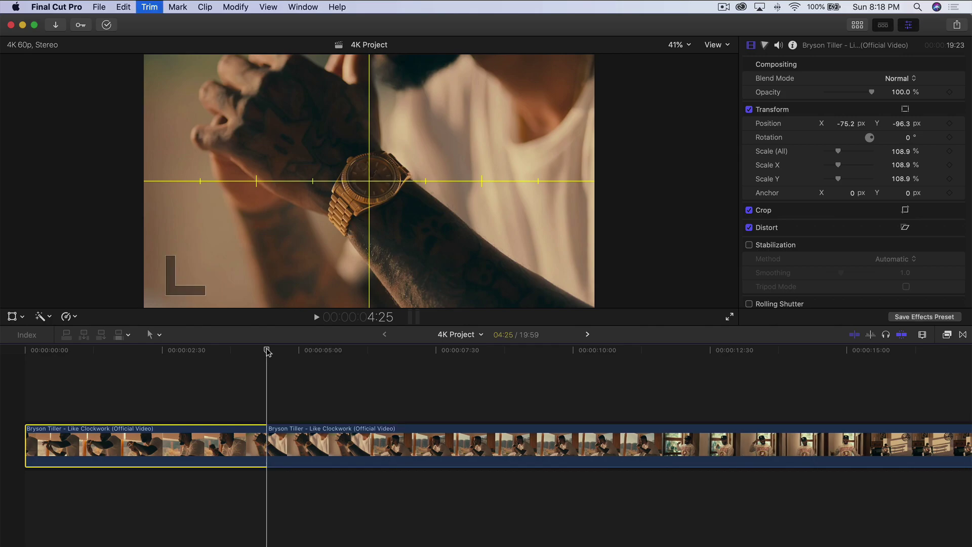
Split the remaining footage at 6:27, where the watch close-up ends.
scroll(278, 445, "right", 5)
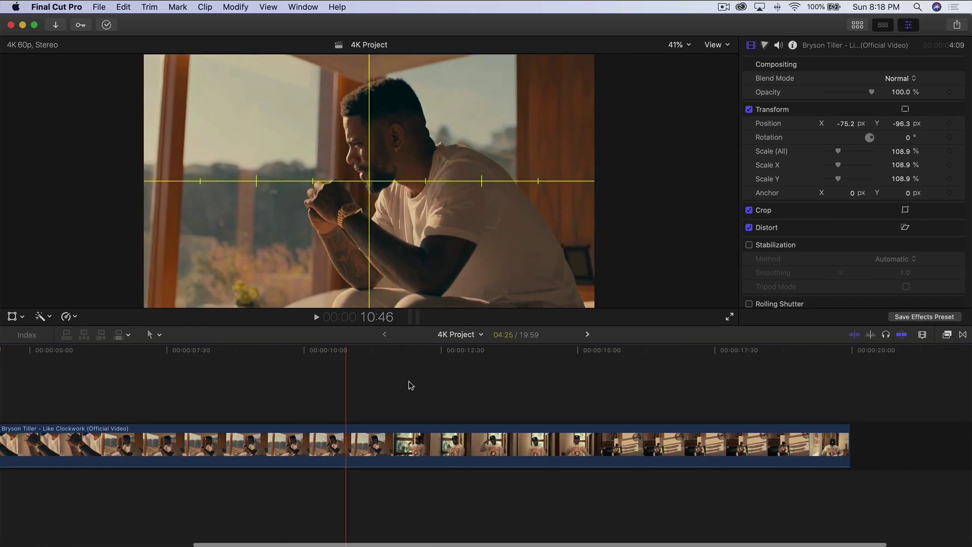
left_click(198, 354)
left_click_drag(200, 358, 257, 356)
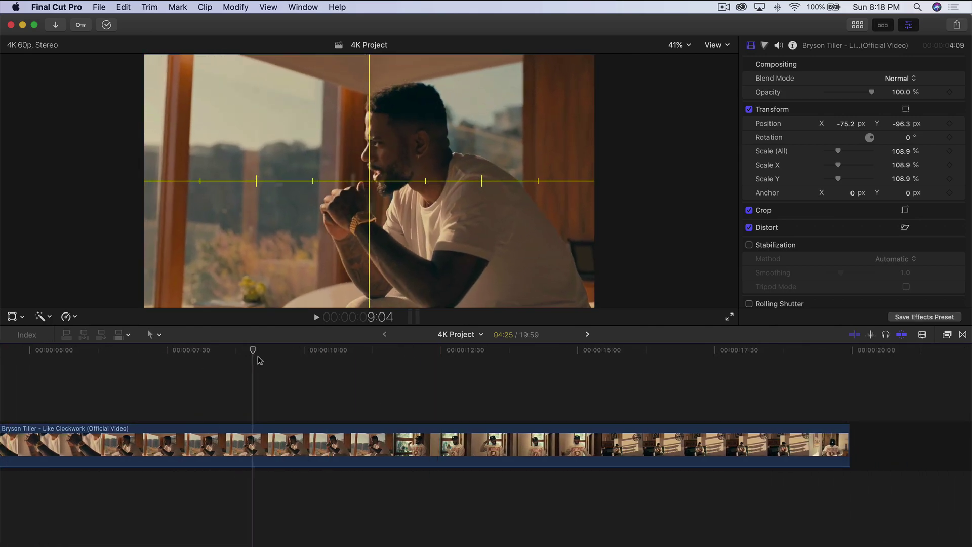
scroll(258, 356, "left", 4)
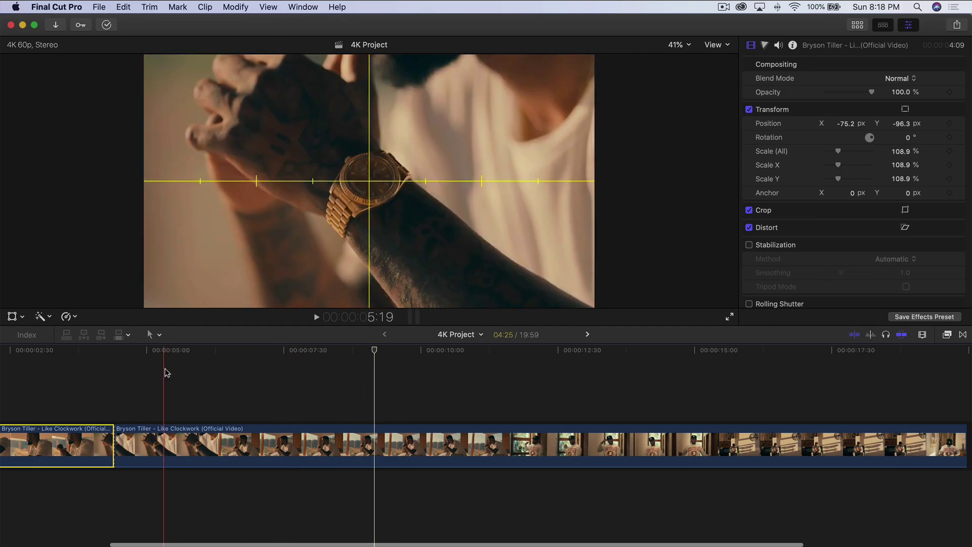
left_click(226, 371)
key("Right")
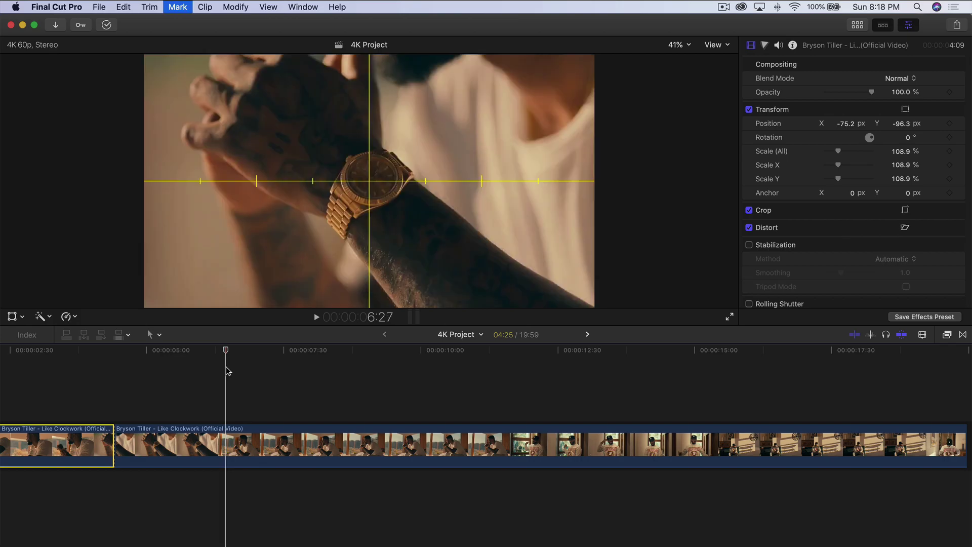
key("super+b")
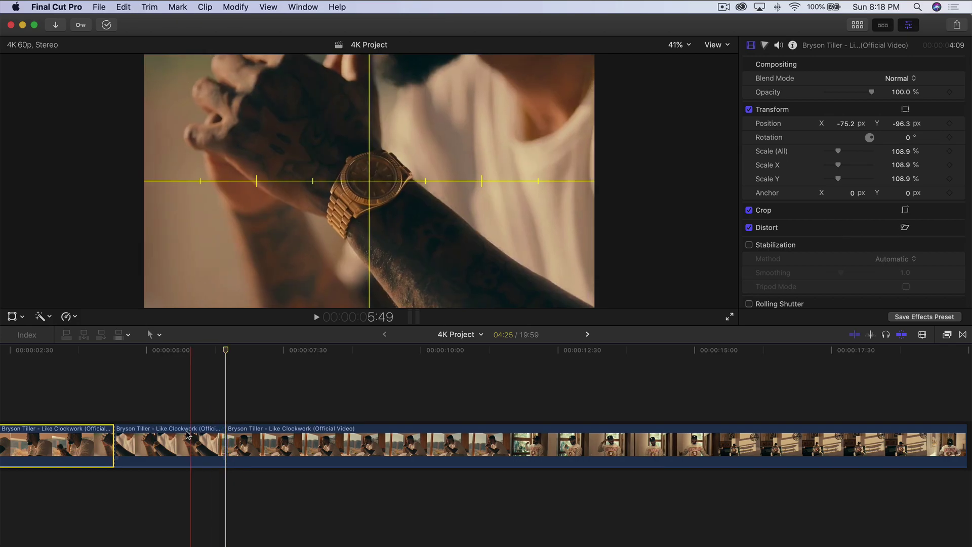
Split the footage where the shot with the black cap begins and delete the segment between it and the watch close-up.
left_click(182, 444)
scroll(226, 429, "left", 3)
scroll(290, 352, "left", 1)
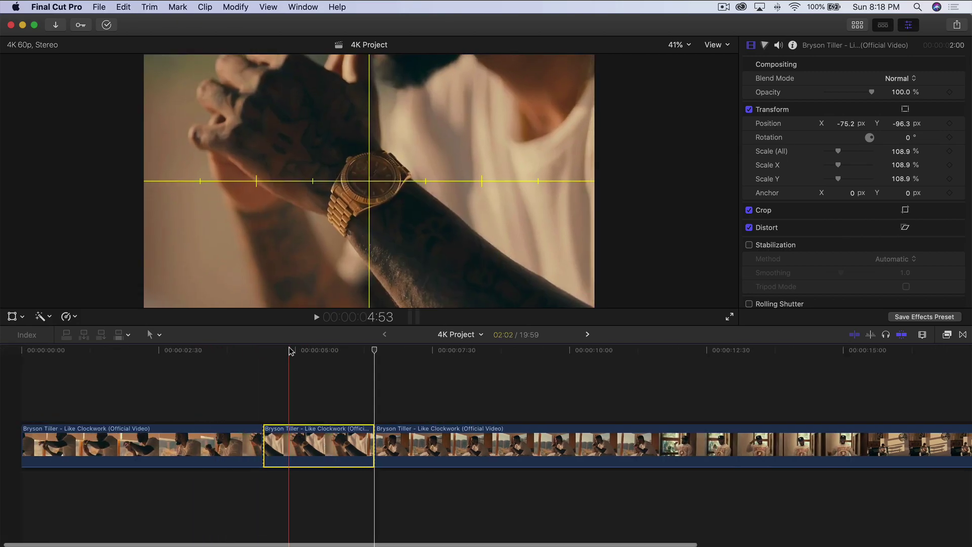
left_click_drag(285, 351, 444, 384)
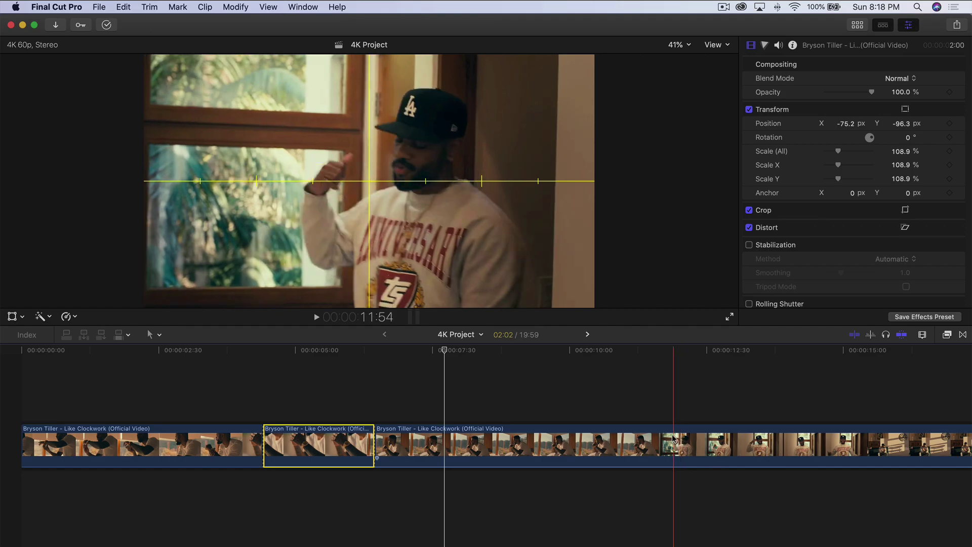
key("cmd+b")
left_click(652, 438)
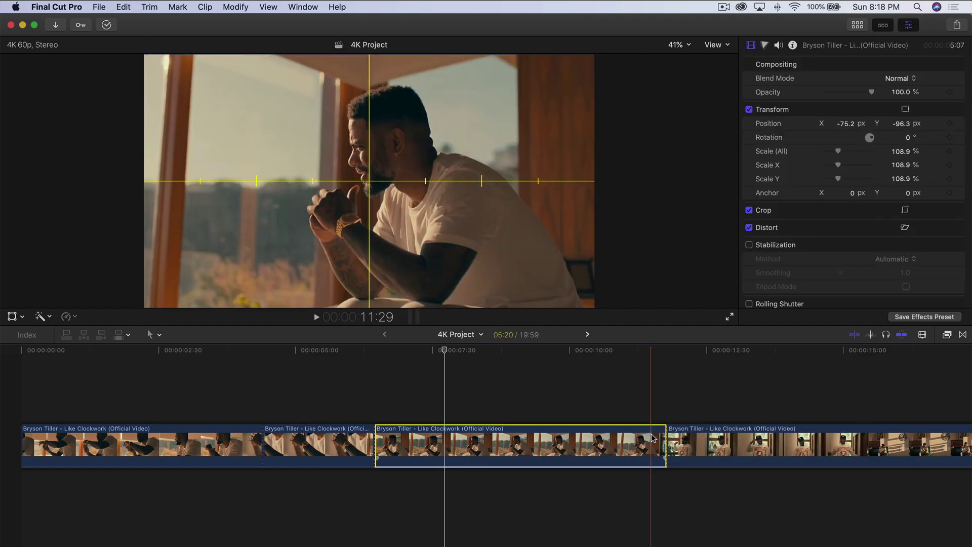
key("Delete")
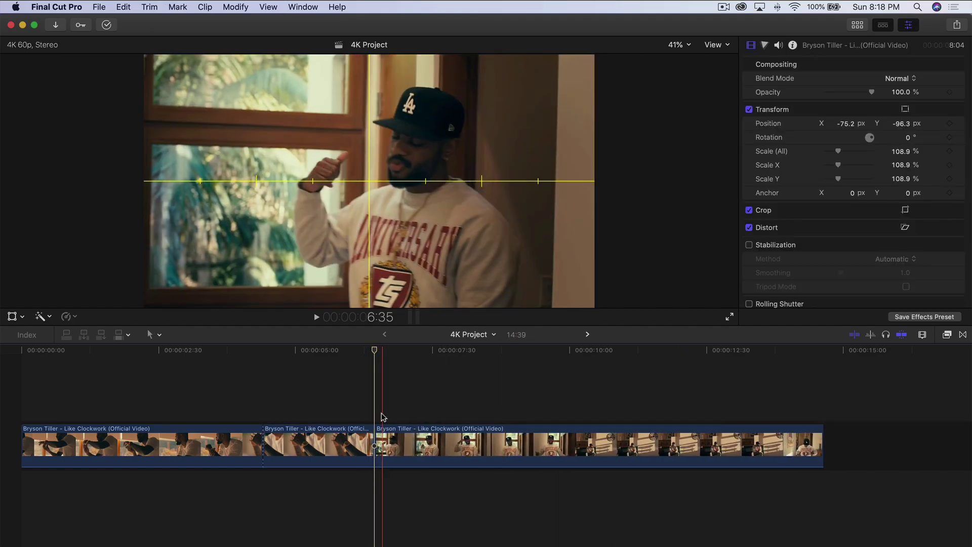
Add a freeze frame at 4:25, on the first frame of the watch close-up clip.
left_click(322, 443)
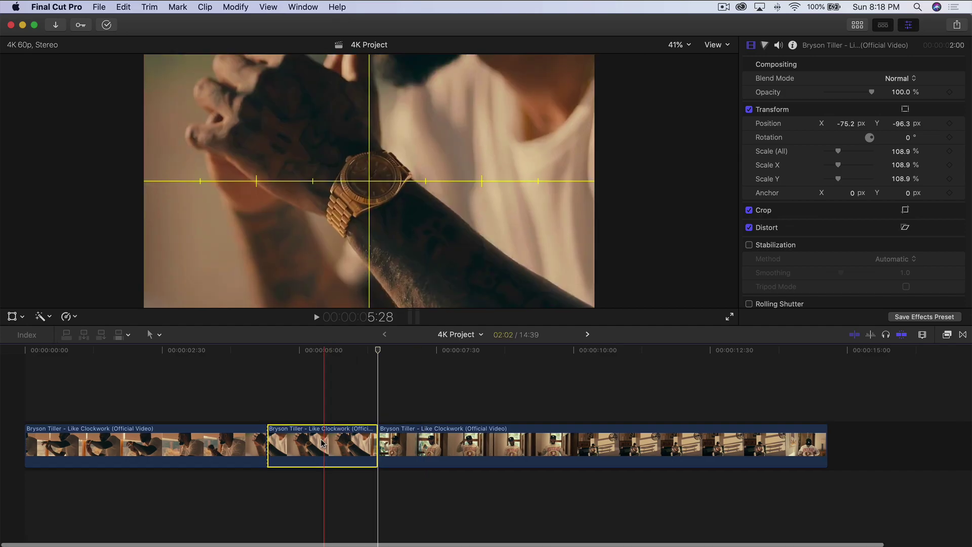
key("cmd+equal")
scroll(324, 444, "left", 1)
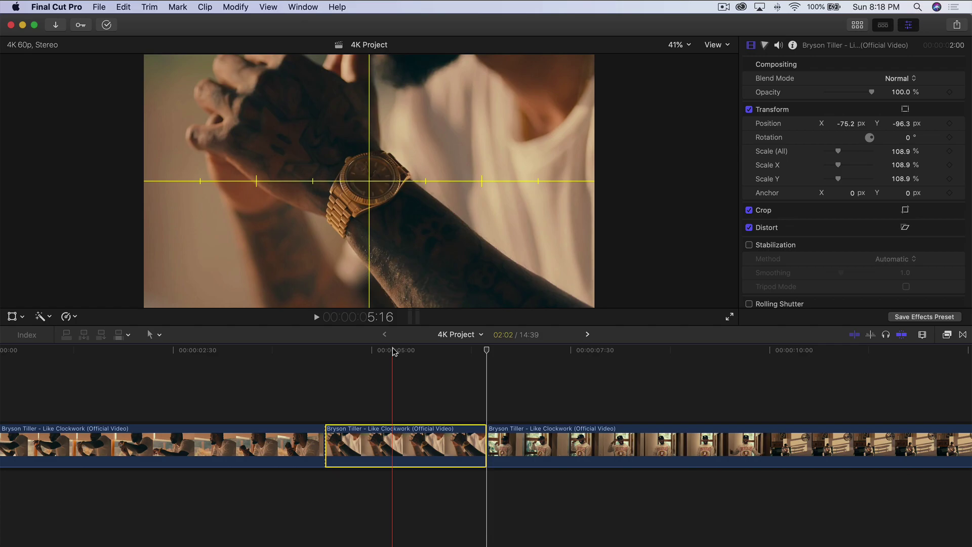
left_click_drag(393, 350, 326, 349)
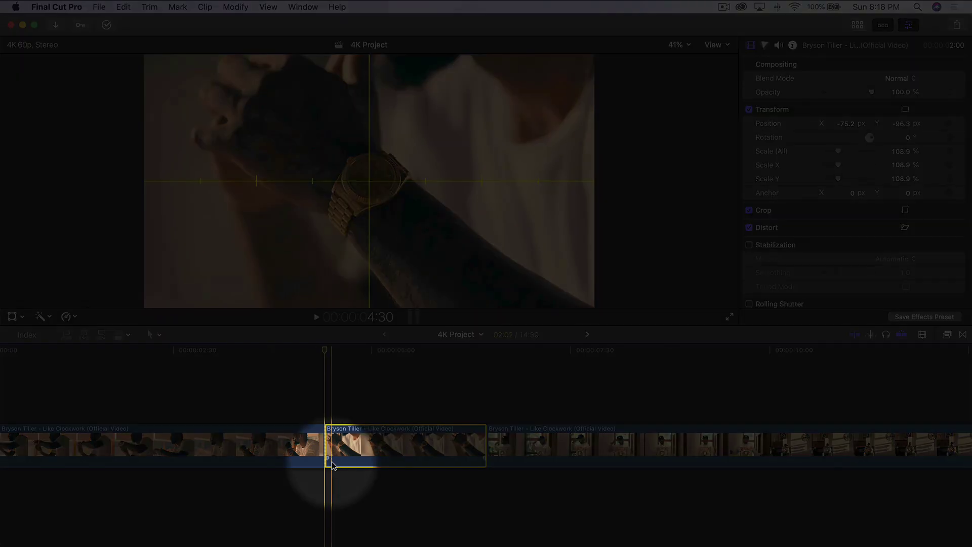
key("l")
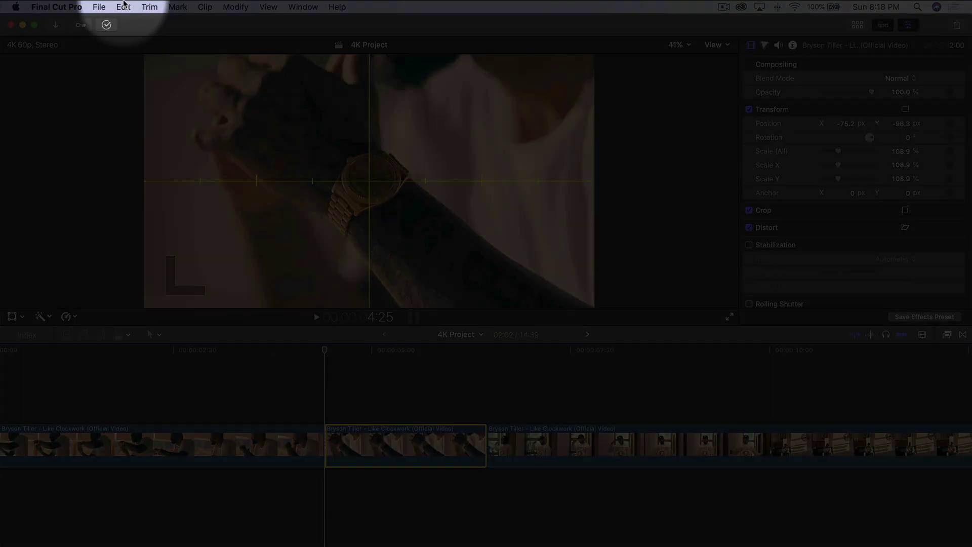
left_click(124, 6)
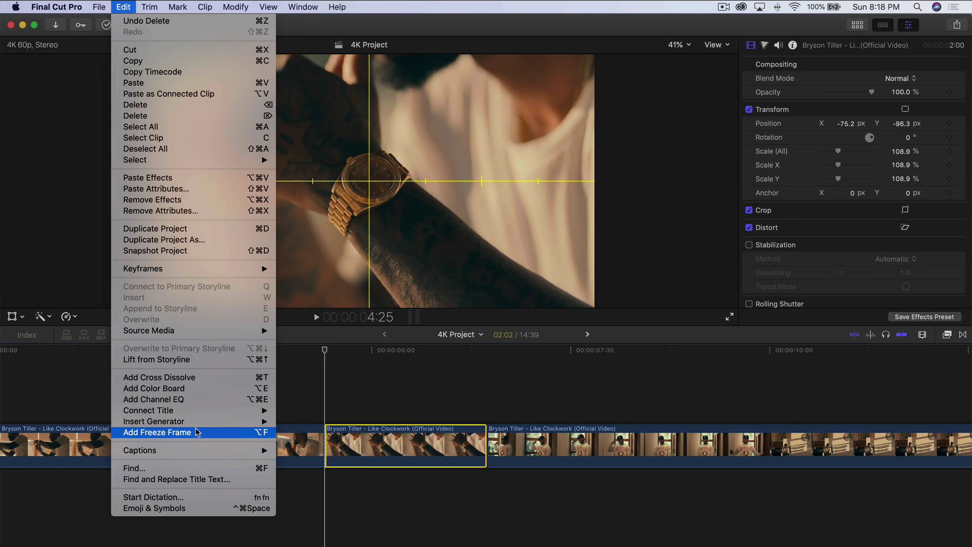
left_click(197, 432)
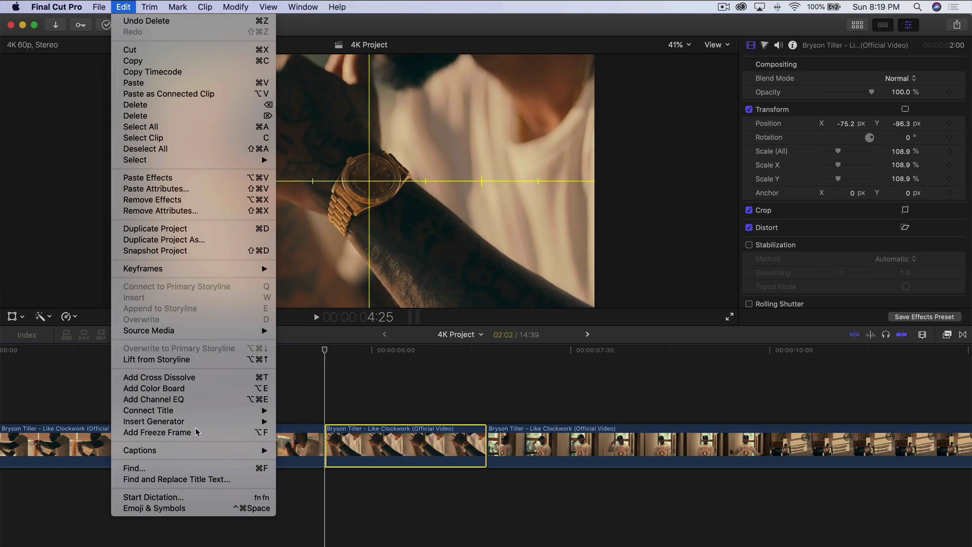
Search the effects for "mask" and apply Draw Mask to the watch freeze frame.
left_click(367, 440)
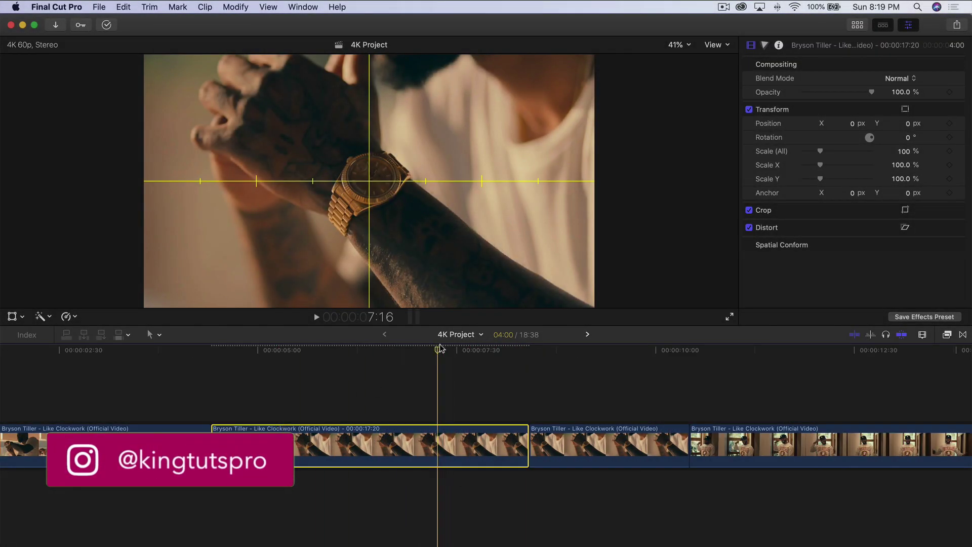
left_click_drag(440, 347, 290, 349)
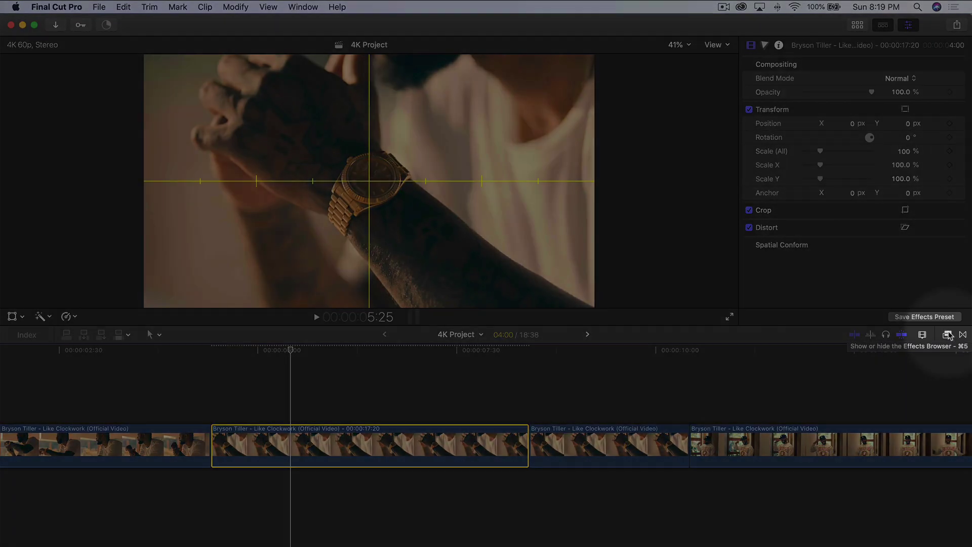
left_click(946, 335)
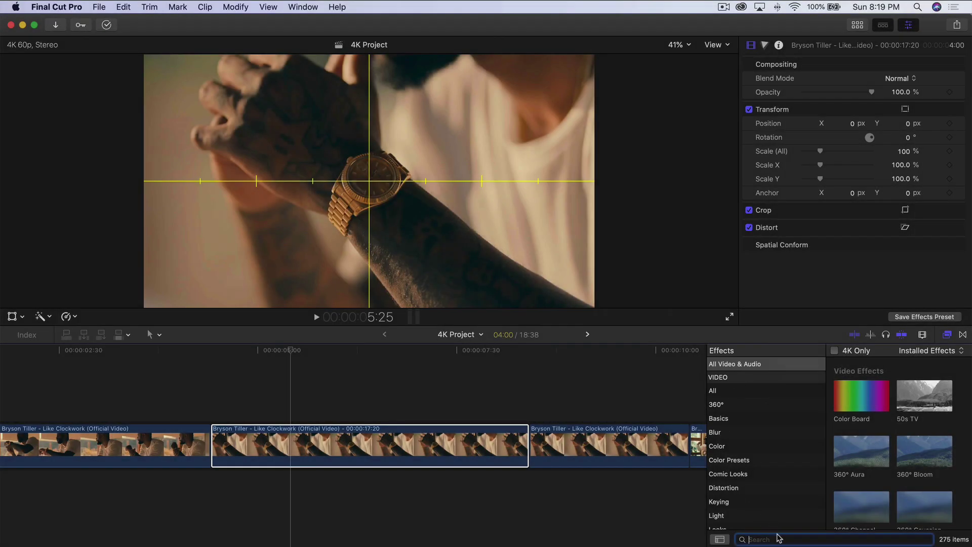
type("mask")
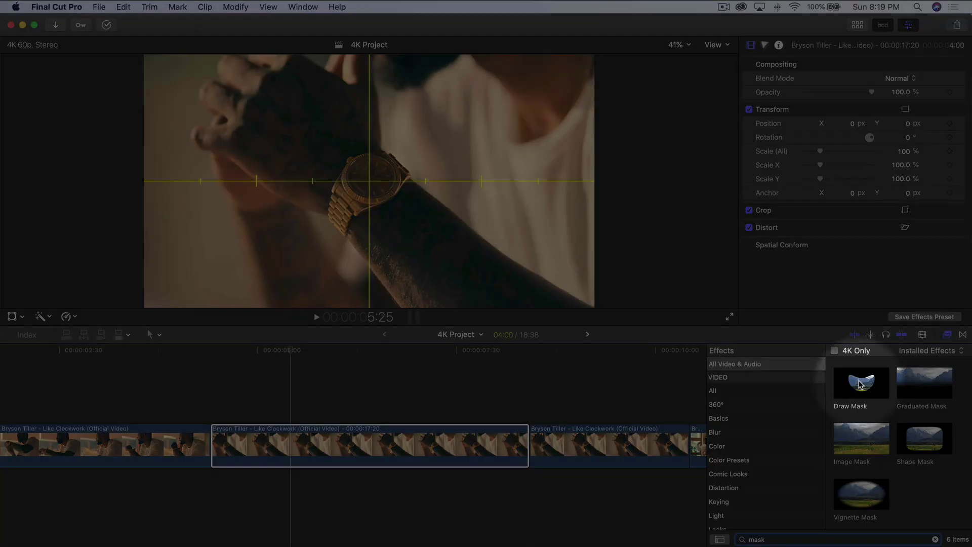
mouse_move(859, 385)
left_mouse_down()
mouse_move(579, 379)
mouse_move(342, 440)
left_mouse_up()
left_click(946, 334)
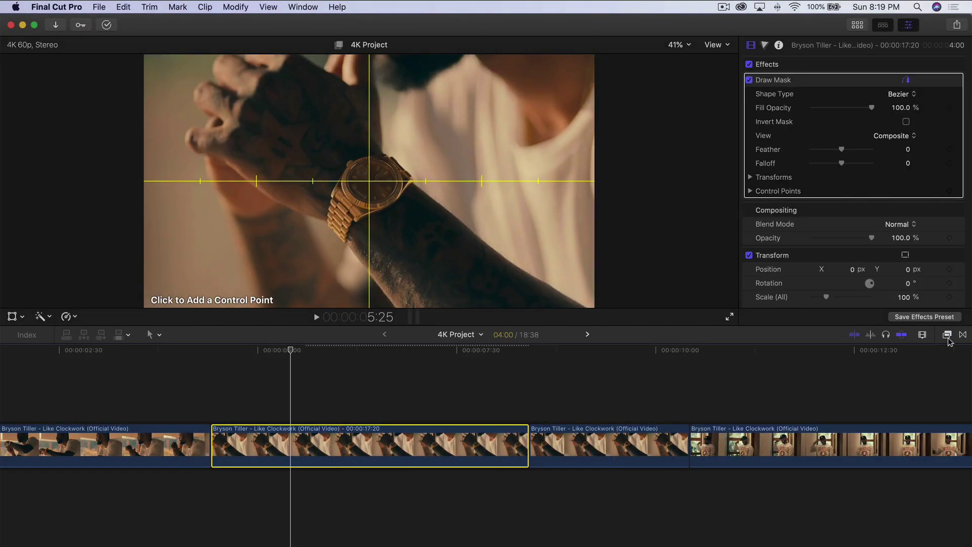
View the frame at 100% and draw a closed, curved Bezier mask around the inner edge of the watch face.
left_click(816, 82)
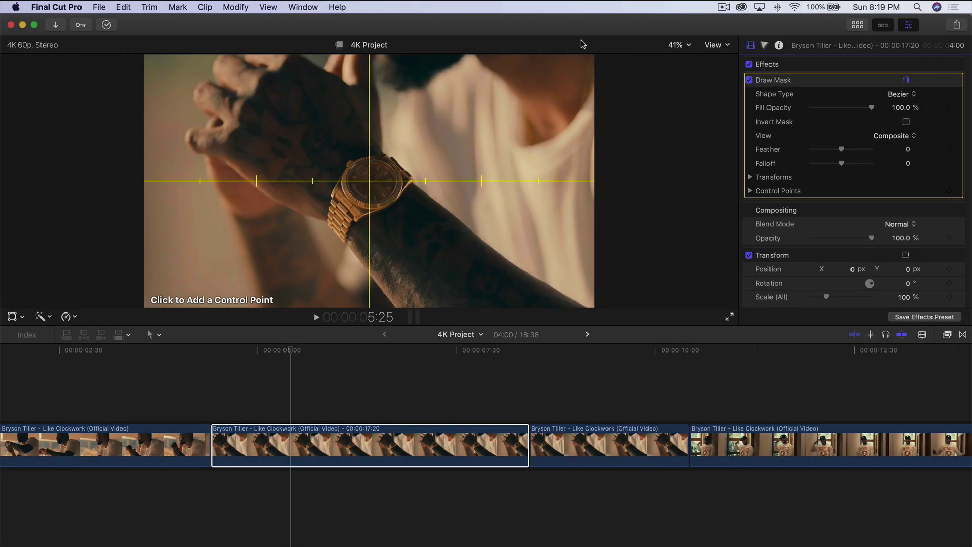
left_click(677, 44)
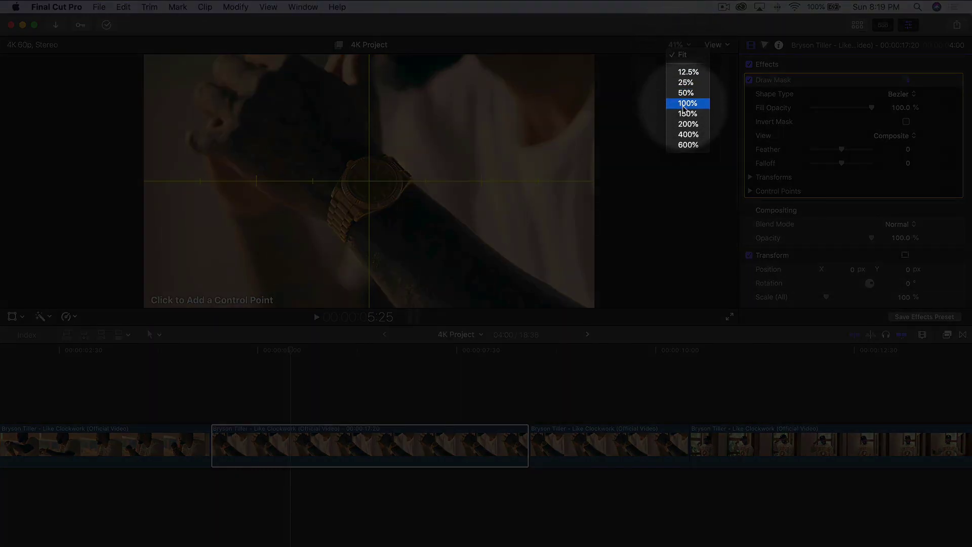
left_click(687, 104)
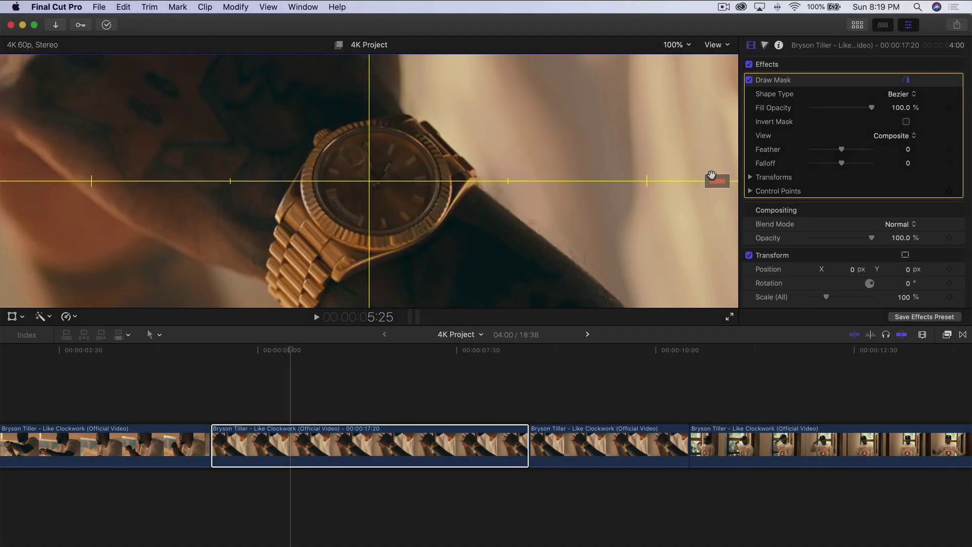
left_click_drag(711, 174, 721, 178)
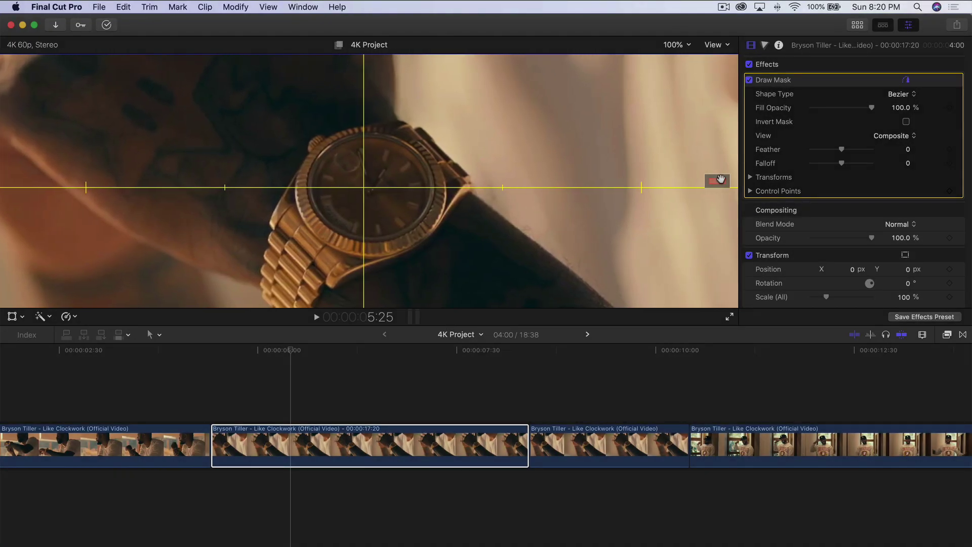
left_click(410, 153)
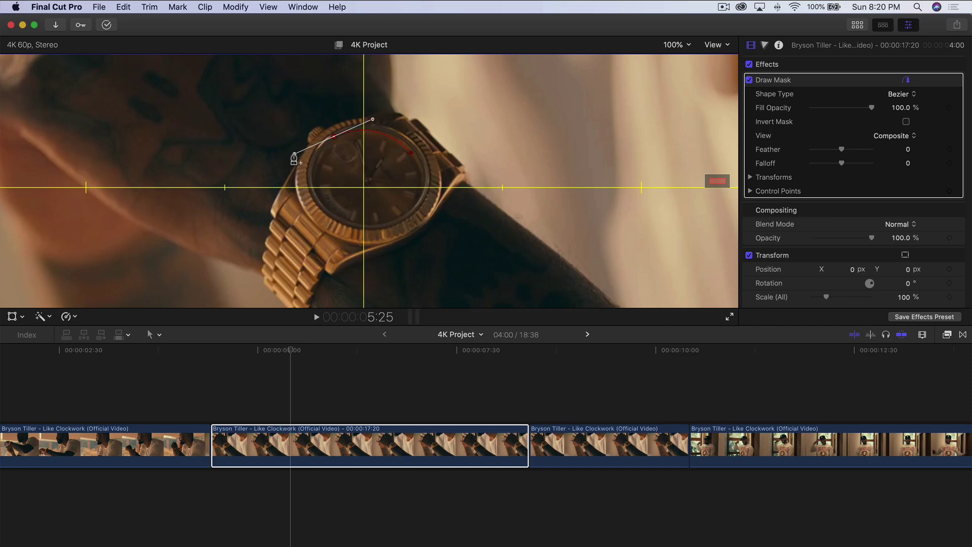
left_click(328, 212)
left_click(406, 214)
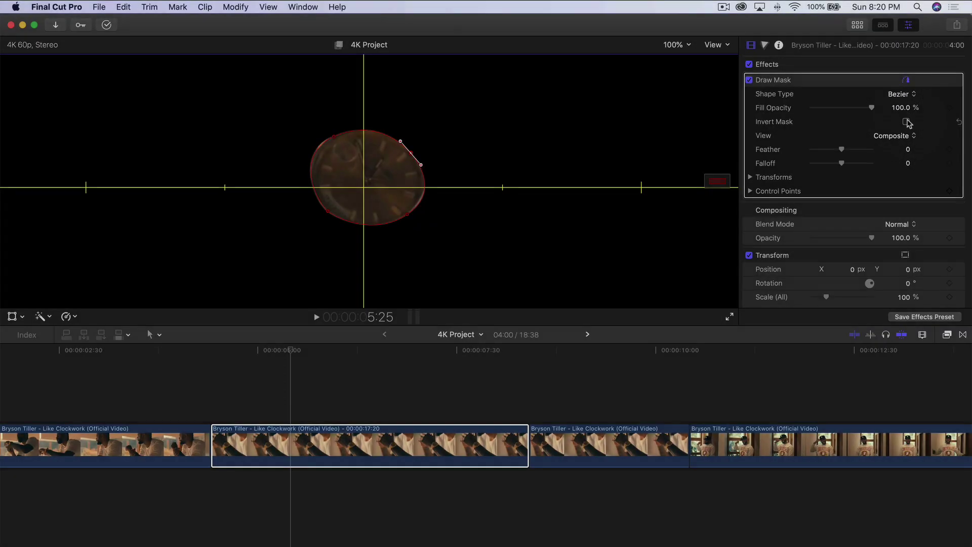
Invert the mask to cut out the watch face and fine-tune its control points to follow the dial's edge.
left_click(905, 122)
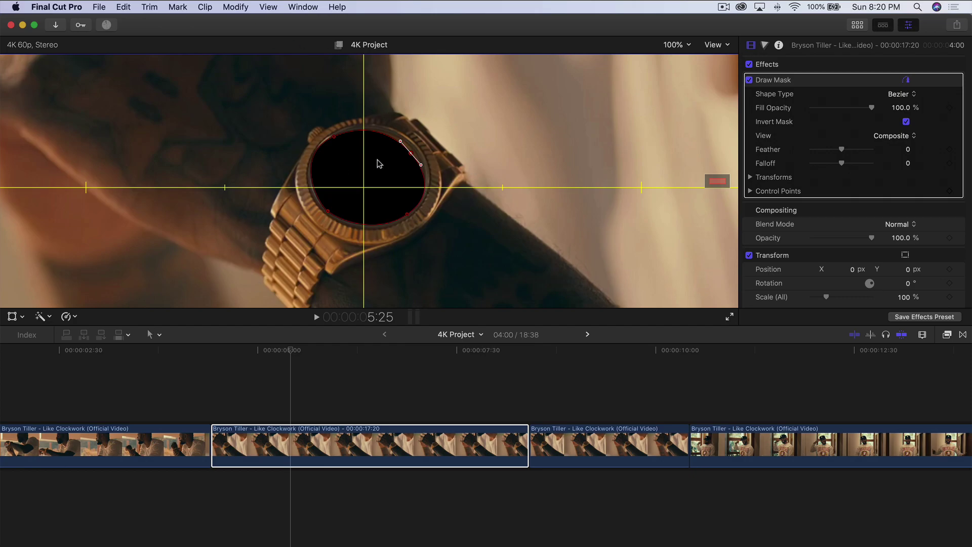
left_click_drag(335, 138, 339, 138)
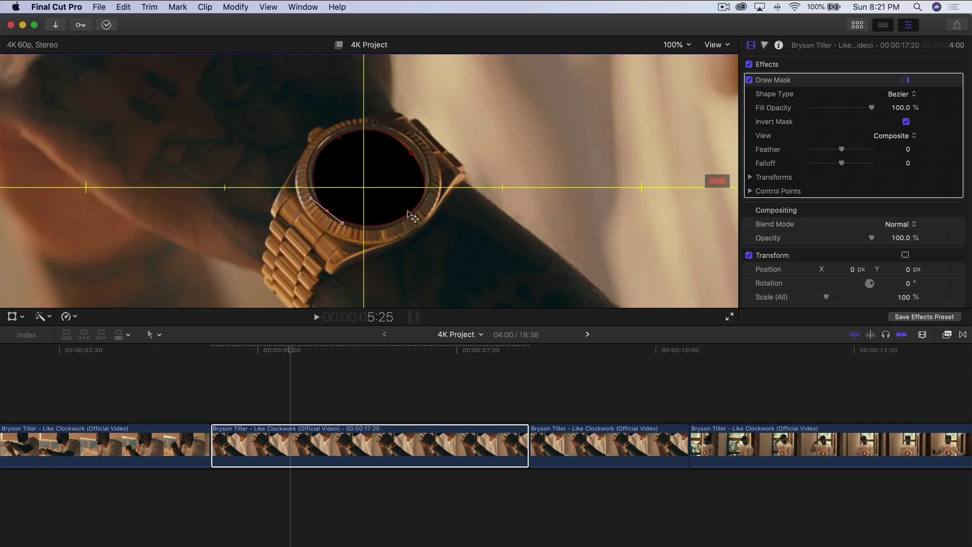
left_click(410, 151)
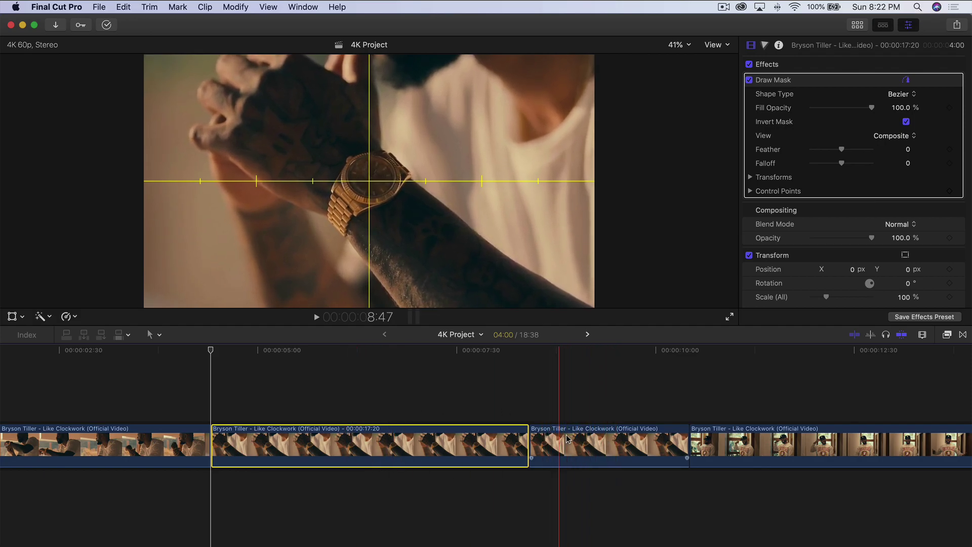
Place the moving watch close-up before the freeze frame and trim its end to 5:36.
left_click_drag(252, 438, 337, 445)
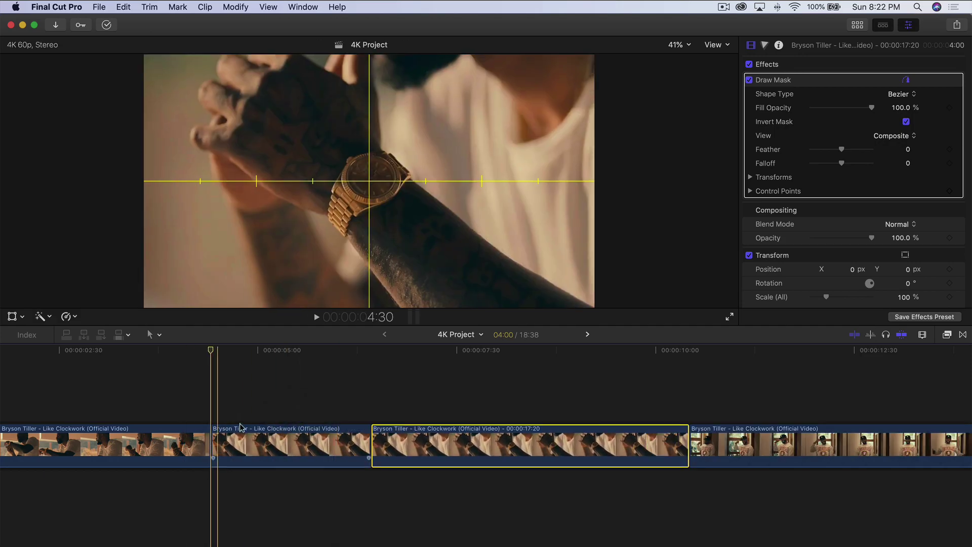
key("l")
key("space")
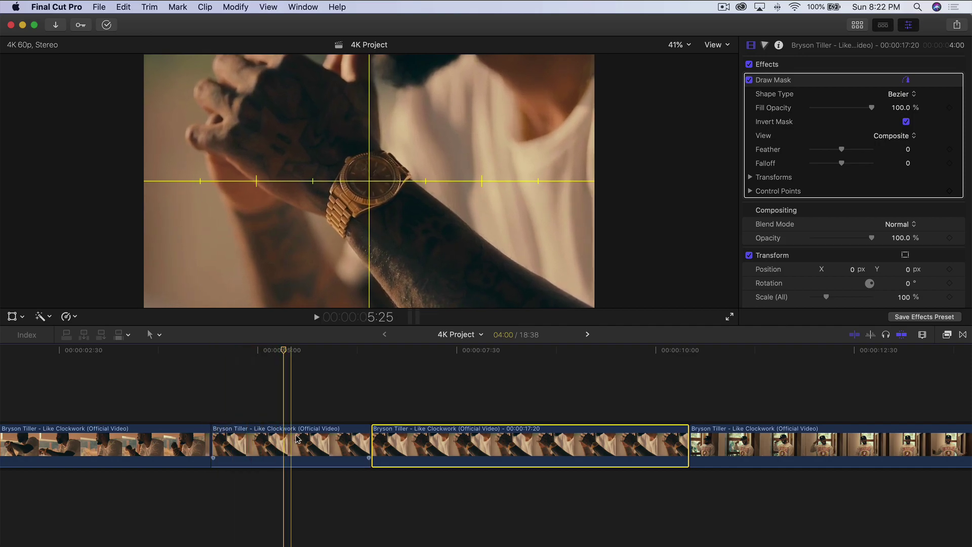
left_click_drag(363, 440, 302, 438)
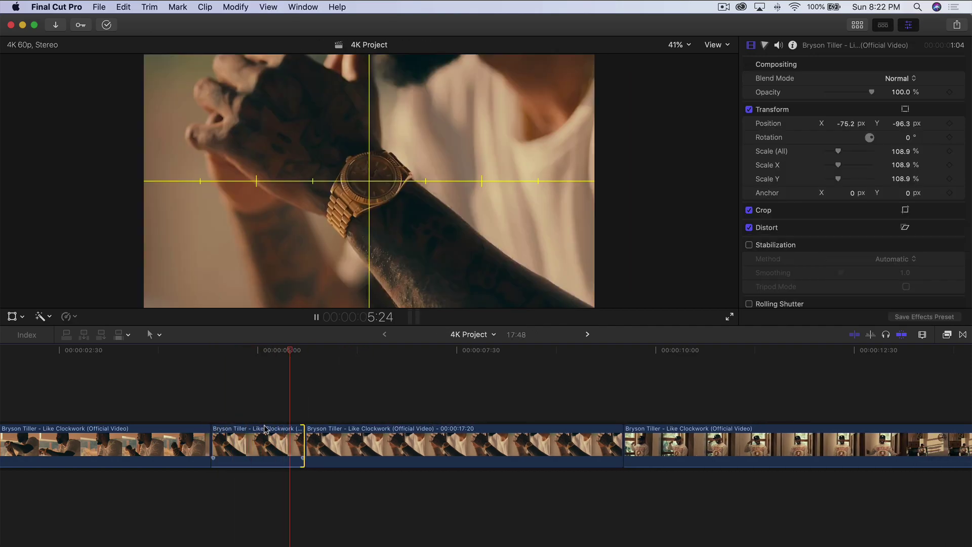
key("space")
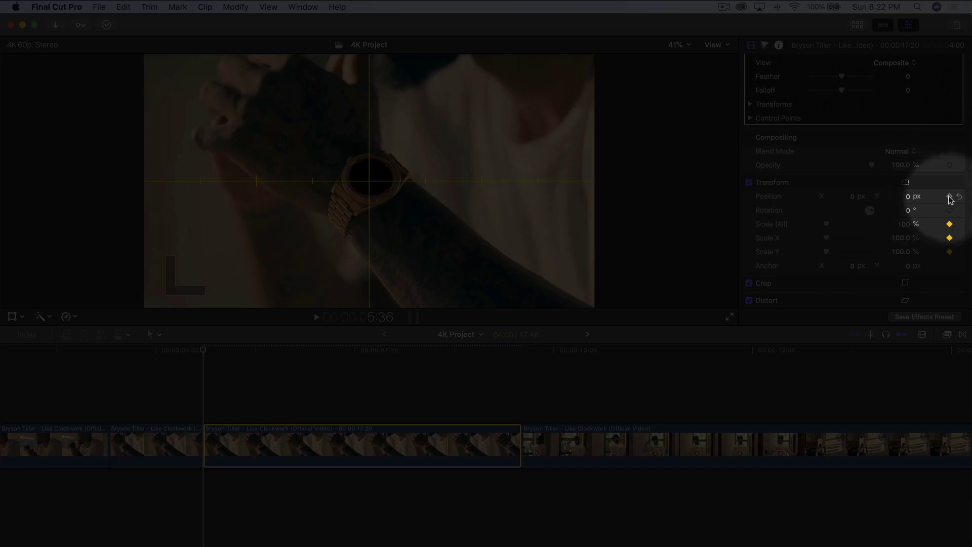
Keyframe the freeze frame's position and scale at its start, 5:36, and set the scale to 491% at 7:33.
left_click(950, 198)
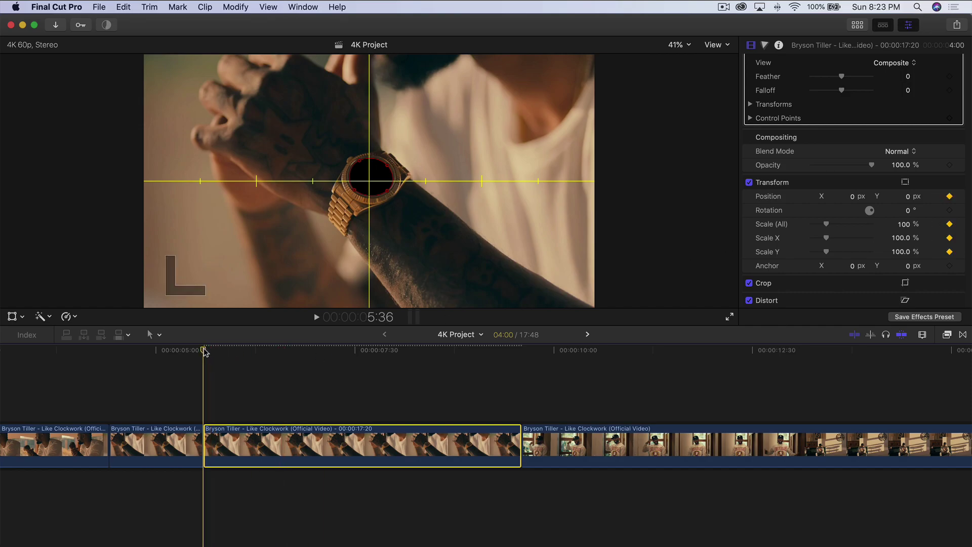
key("space")
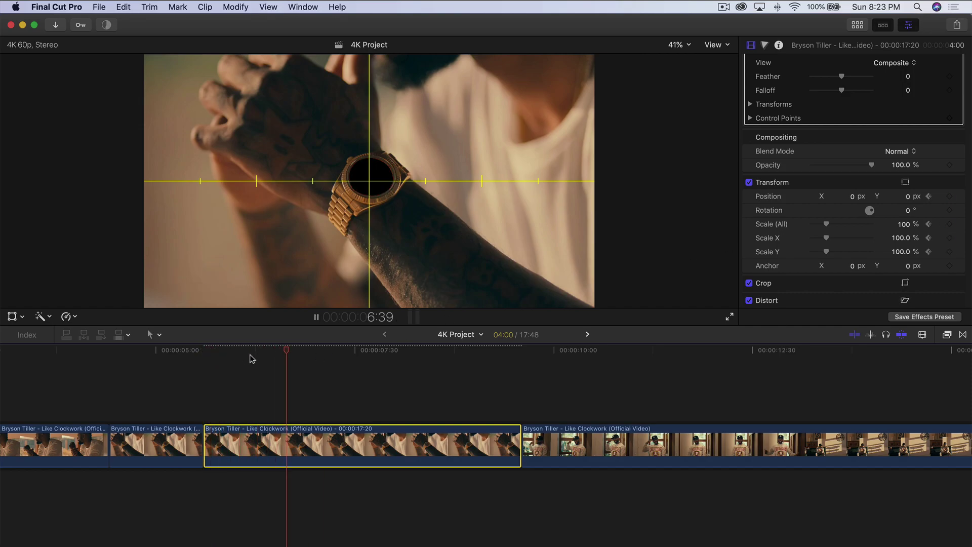
key("space")
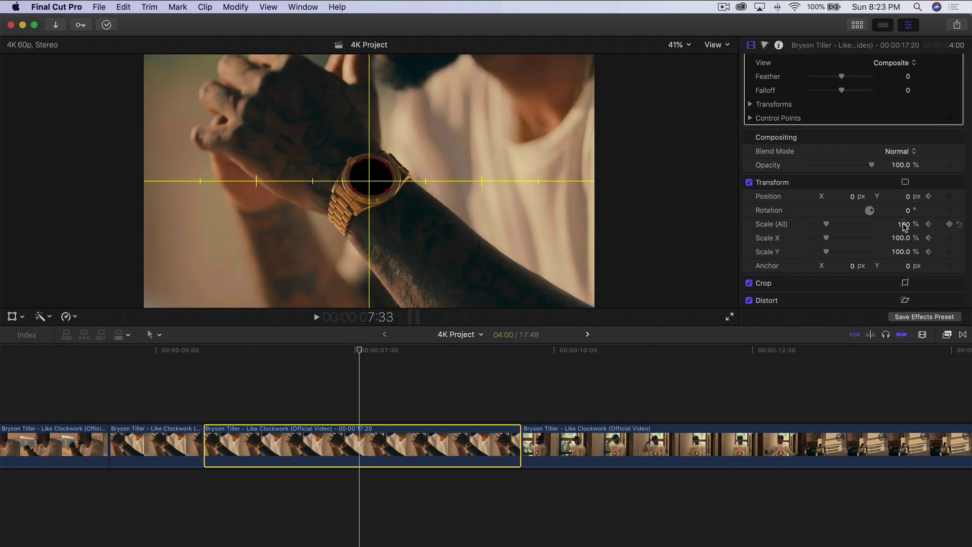
mouse_move(905, 228)
left_mouse_down()
mouse_move(905, 205)
mouse_move(904, 228)
left_mouse_up()
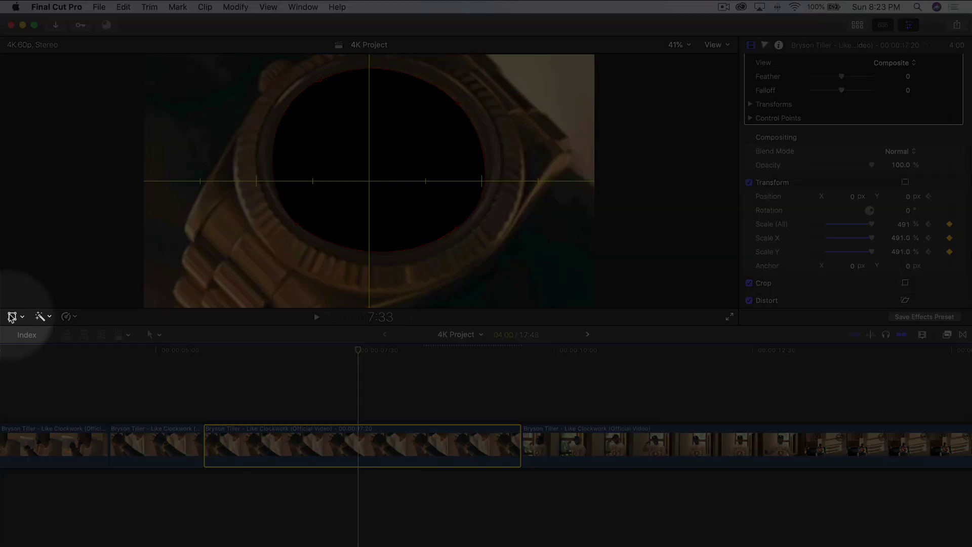
Reposition the enlarged freeze frame at 7:33 with the Transform tool so the watch opening is centred in the frame.
left_click(11, 317)
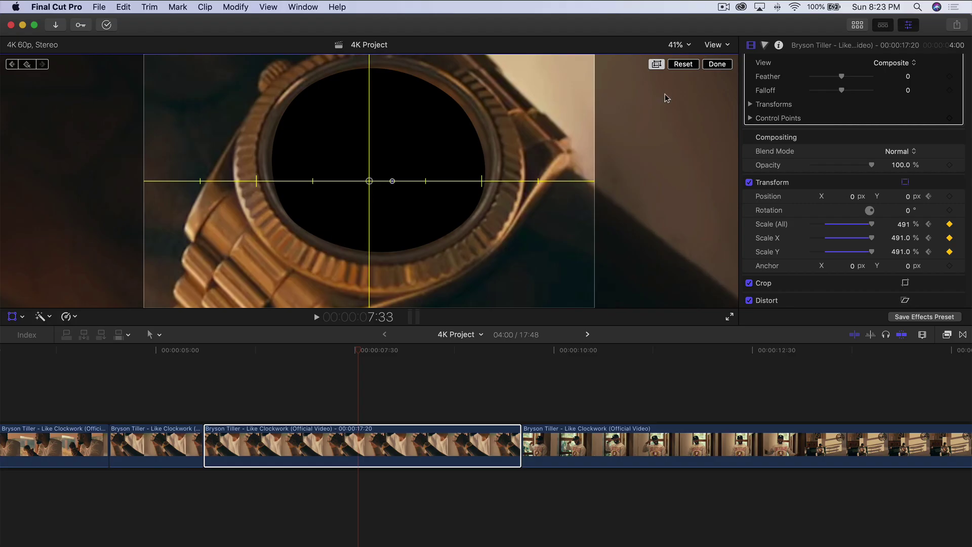
left_click(656, 64)
left_click(657, 64)
left_click(657, 64)
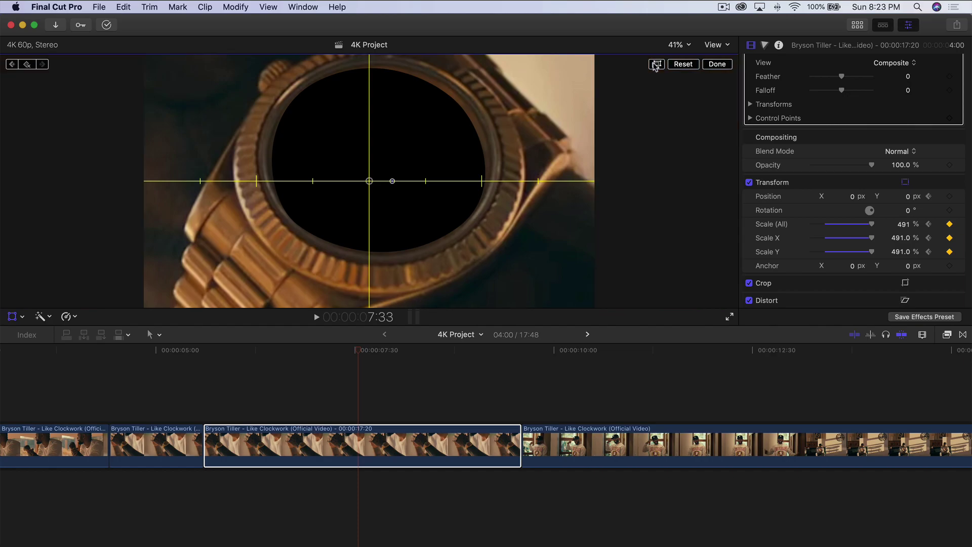
left_click(656, 66)
left_click(656, 66)
left_click_drag(463, 130, 458, 149)
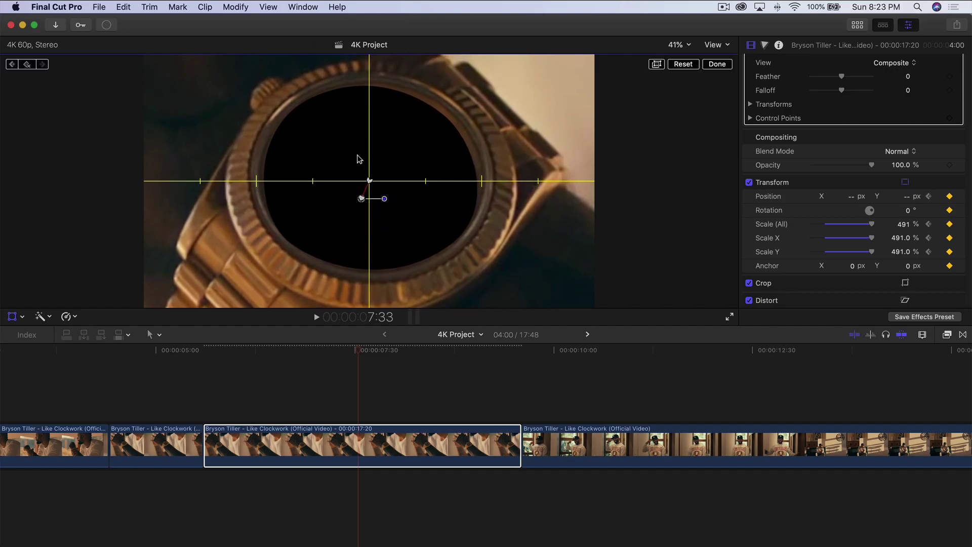
left_click(657, 64)
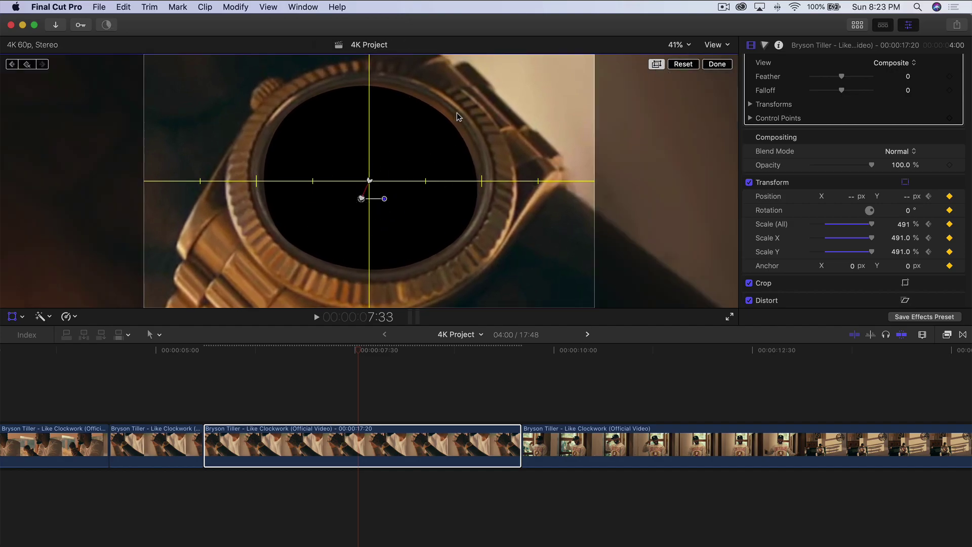
left_click(717, 64)
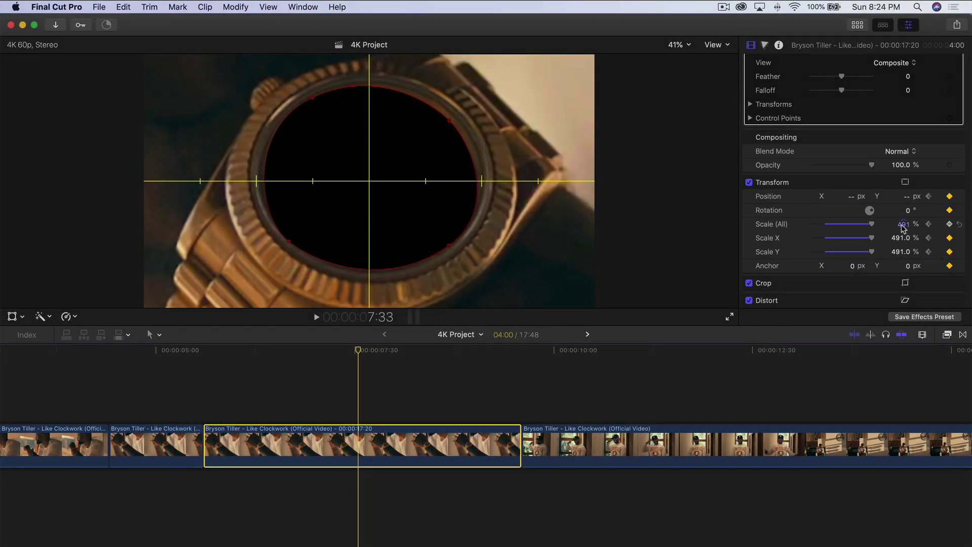
Raise the scale at 7:33 to 1412% so the watch opening fills the frame, and play back the zoom.
left_click_drag(904, 228, 967, 228)
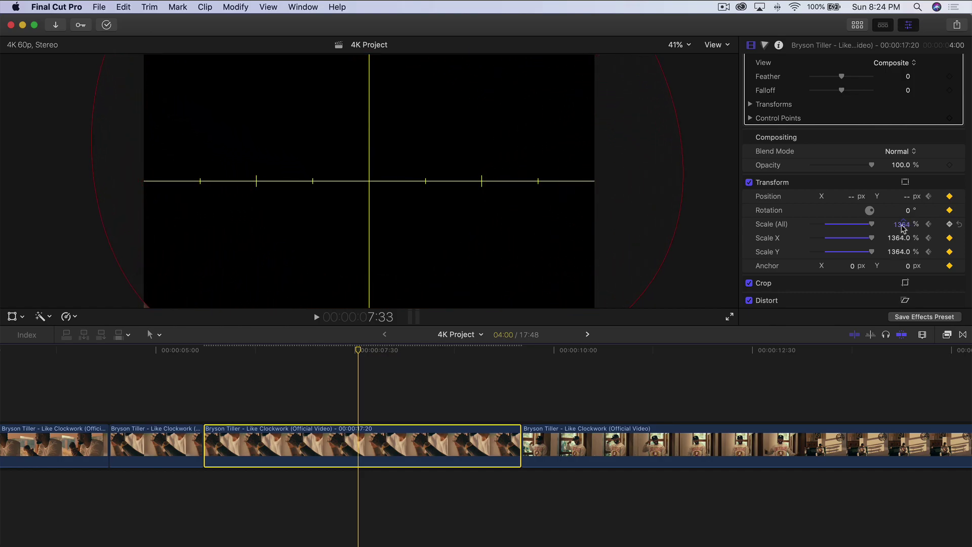
left_click_drag(358, 350, 210, 353)
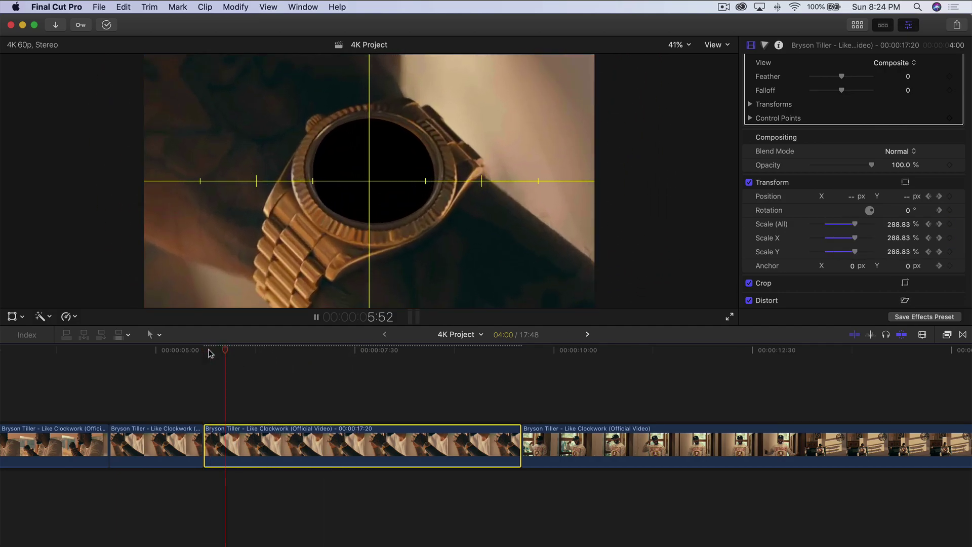
key("space")
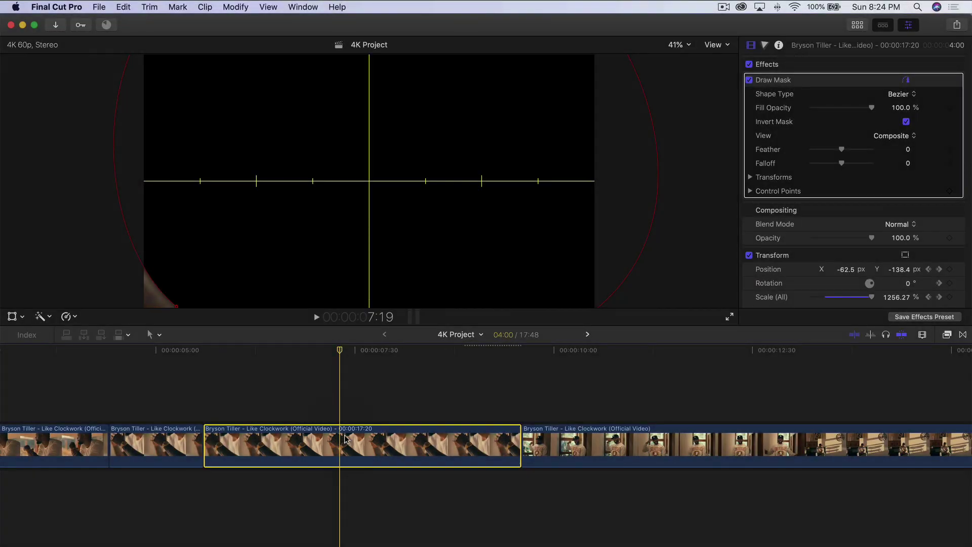
Show the freeze frame's video animation and try moving its end Transform keyframe close to the clip's end for a slower zoom.
right_click(341, 439)
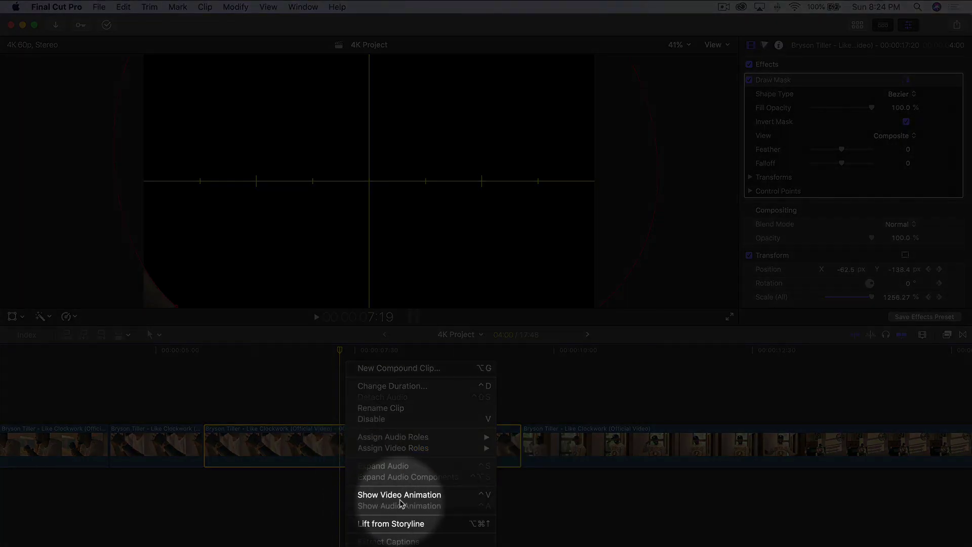
left_click(375, 495)
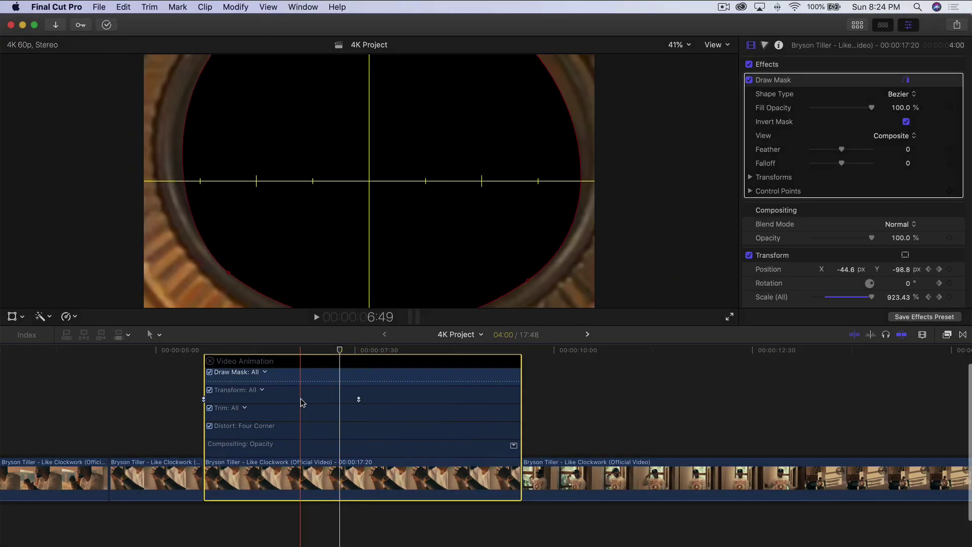
left_click_drag(338, 346, 365, 392)
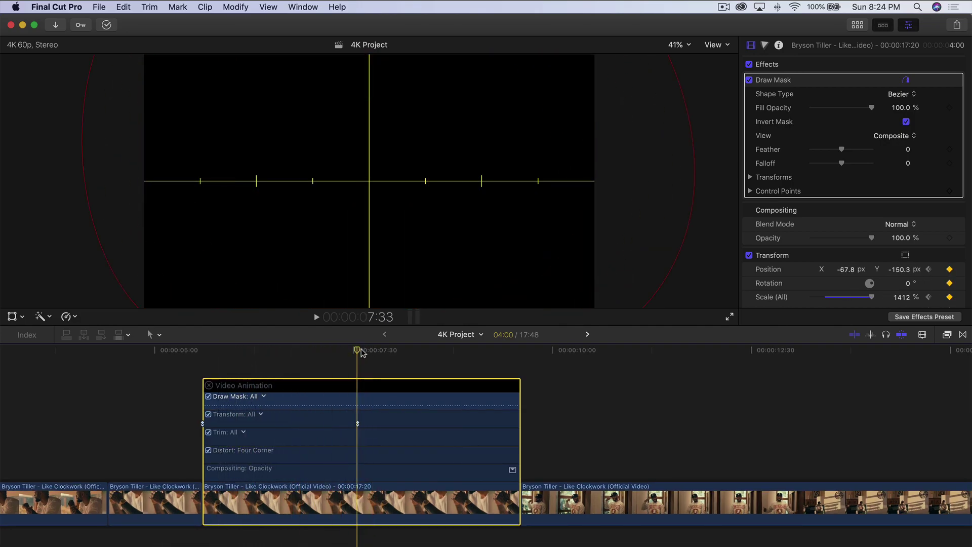
left_click_drag(362, 349, 220, 359)
left_click_drag(357, 425, 507, 423)
key("space")
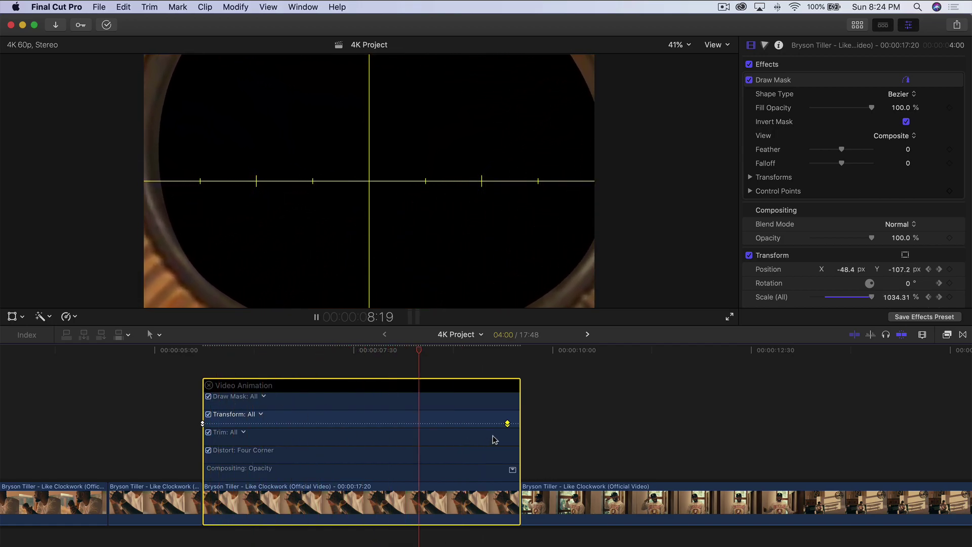
Move the end Transform keyframe to about one second after the freeze frame's start and preview the faster zoom.
left_click_drag(507, 423, 284, 423)
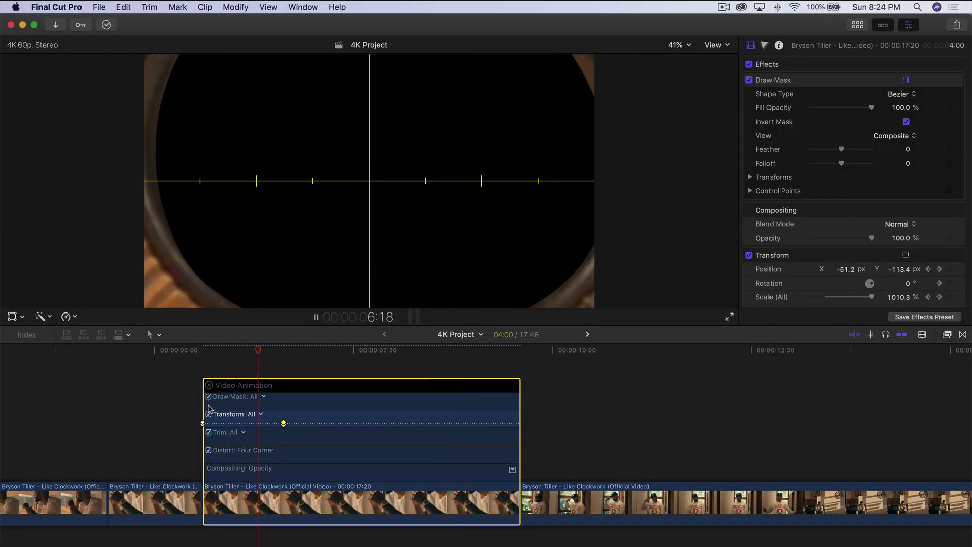
key("space")
key("space")
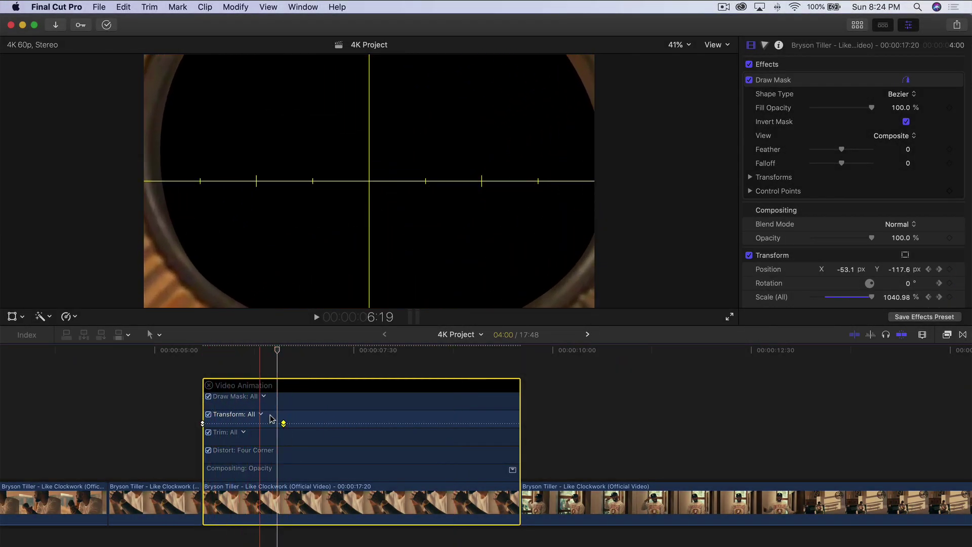
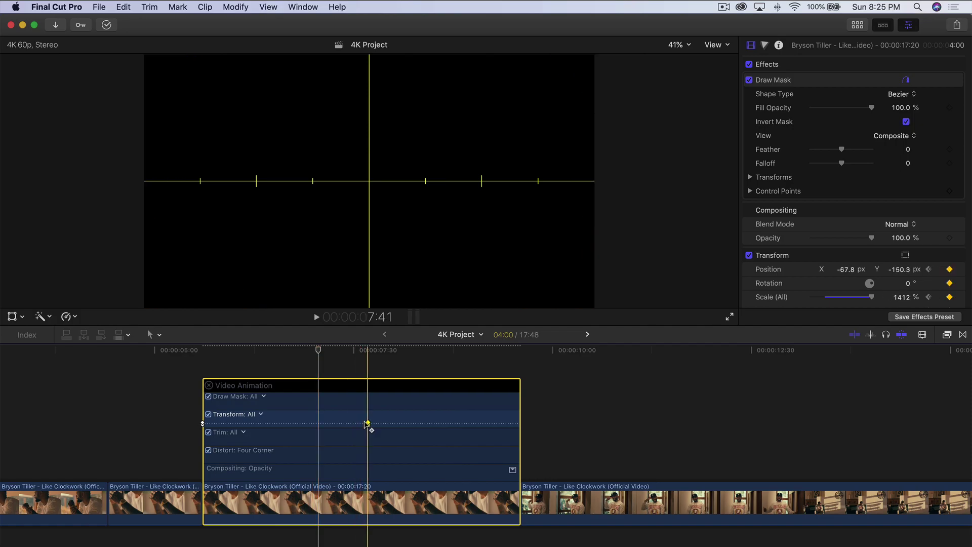
Play back the watch zoom, then hide the freeze frame's video animation.
key("space")
key("space")
key("space")
left_click(209, 386)
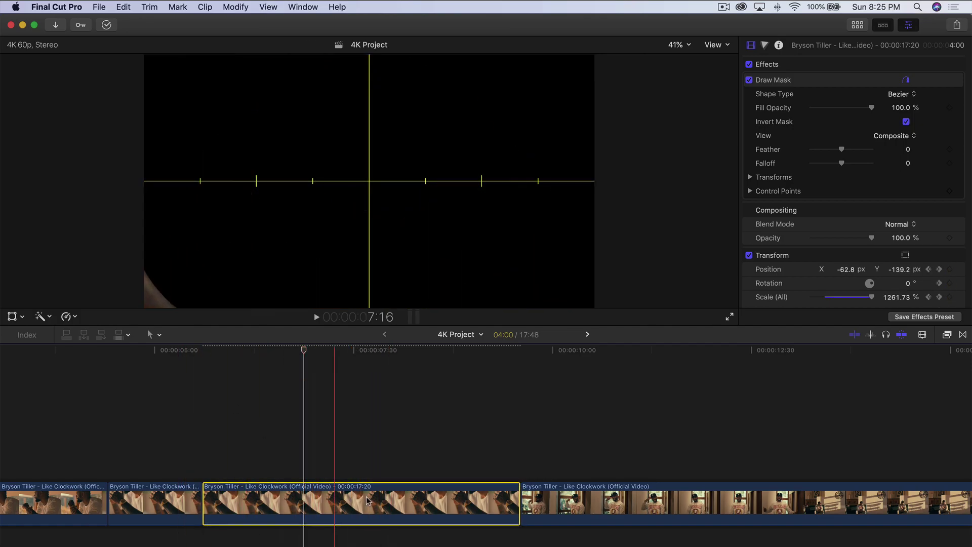
Show the freeze frame's video animation again, trim the clip's end to the end Transform keyframe at 7:29, and preview the transition.
right_click(333, 505)
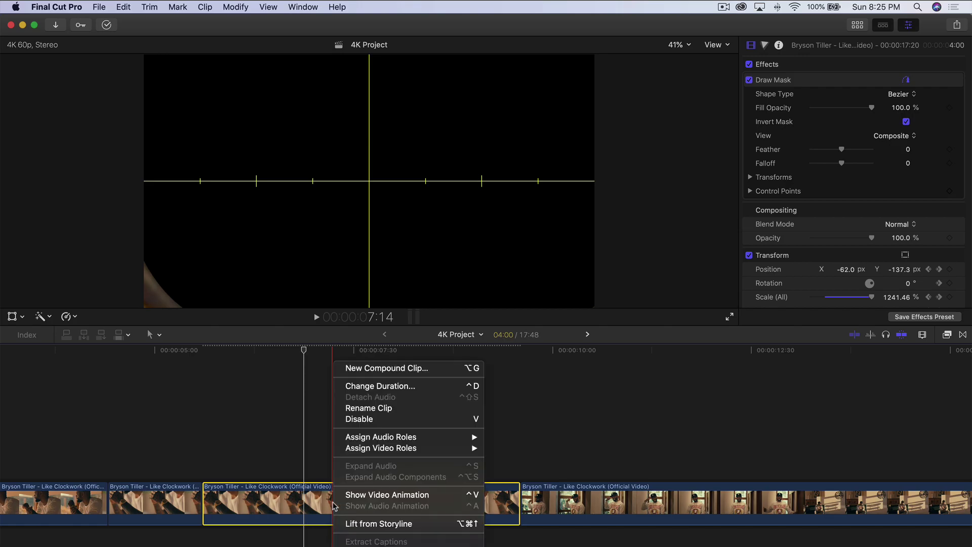
left_click(381, 495)
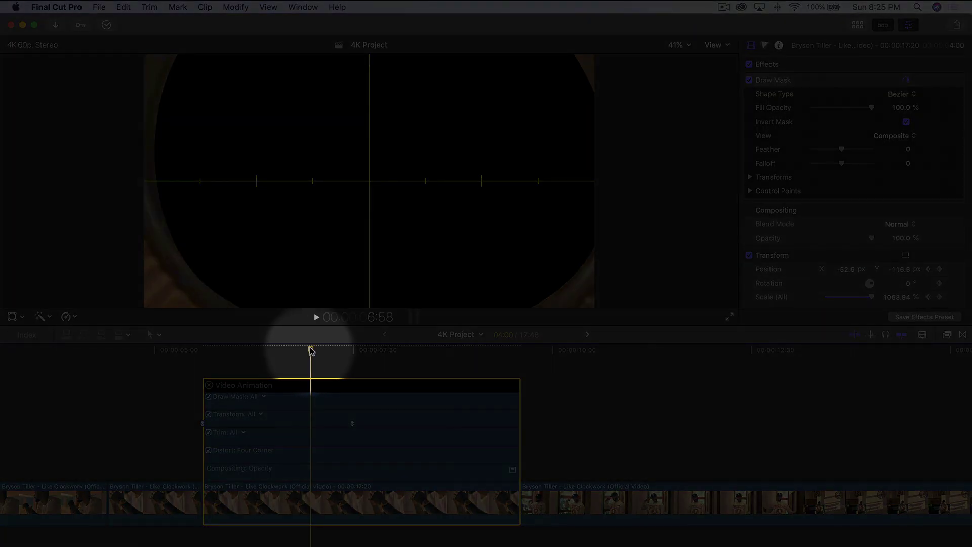
left_click_drag(306, 349, 365, 351)
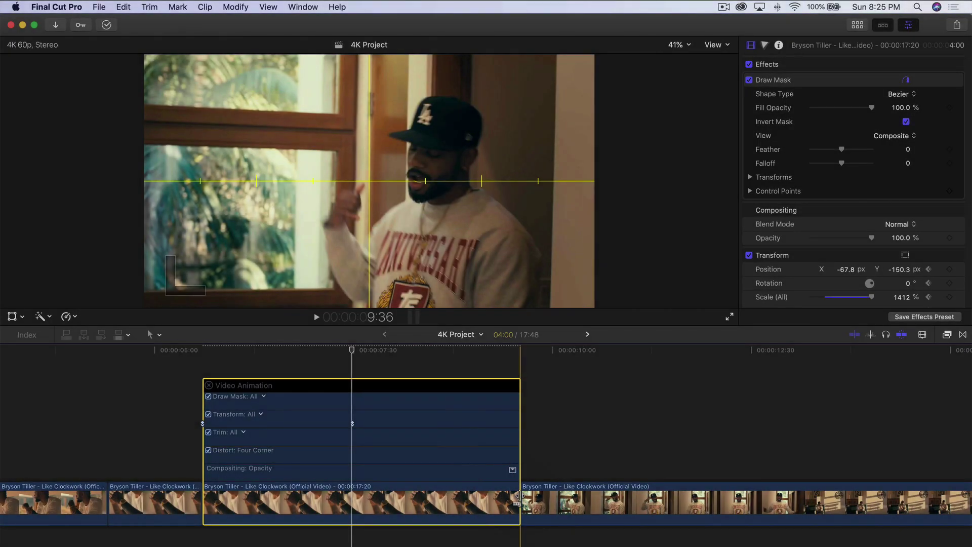
left_click_drag(521, 495, 348, 494)
scroll(329, 454, "left", 5)
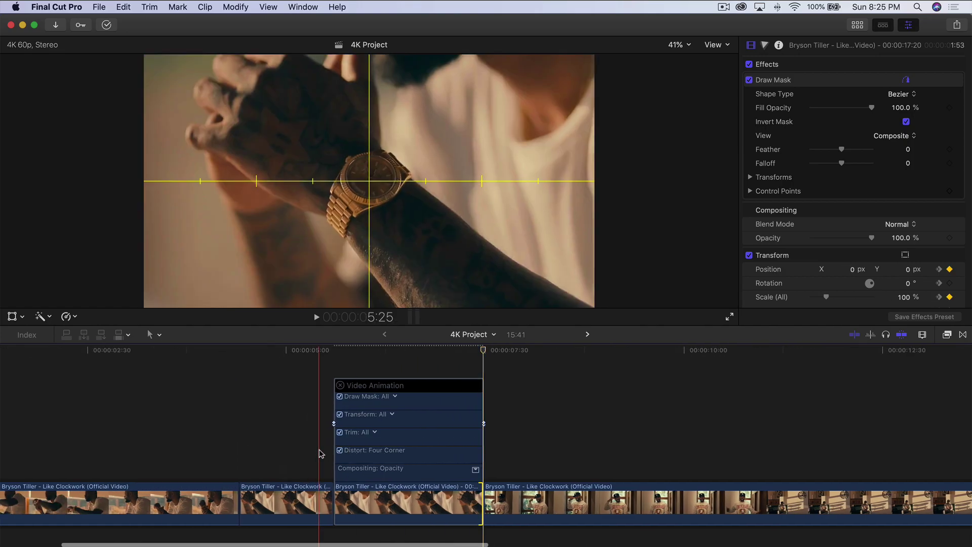
key("space")
key("space")
Hide the video animation and duplicate the trimmed freeze frame as a connected clip directly below the original.
key("ctrl+v")
scroll(355, 465, "right", 2)
left_click(353, 450)
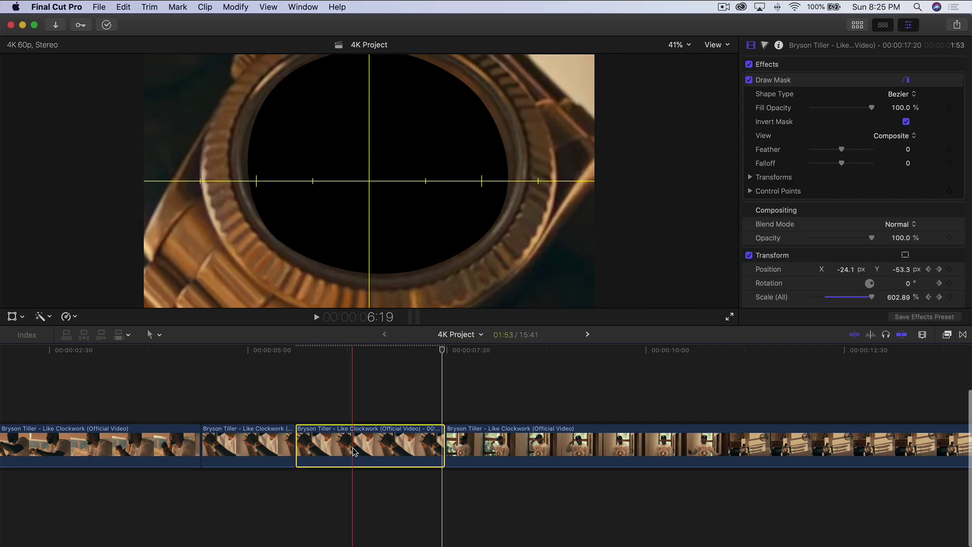
left_click_drag(356, 459, 347, 499)
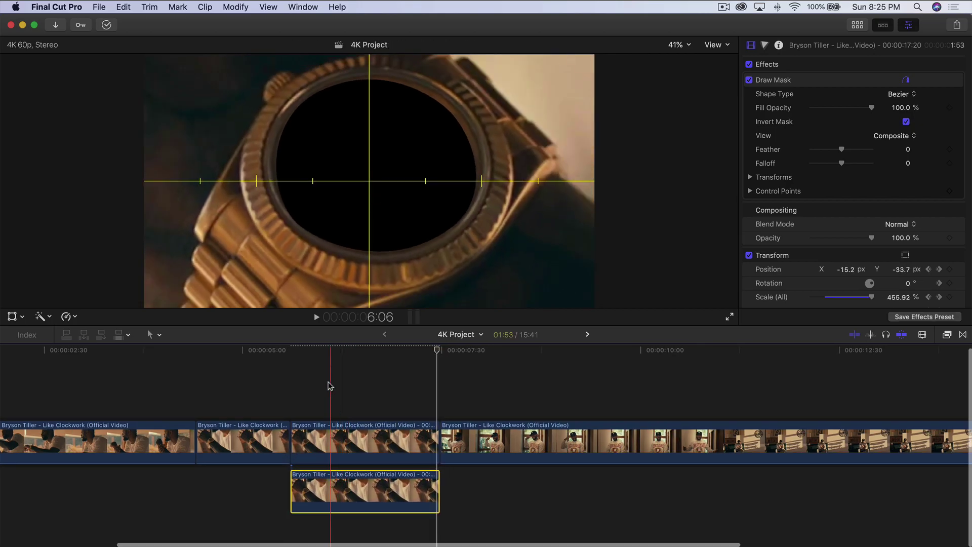
Show the video animation for both the lower duplicate and the original freeze frame.
left_click(321, 350)
scroll(324, 354, "right", 2)
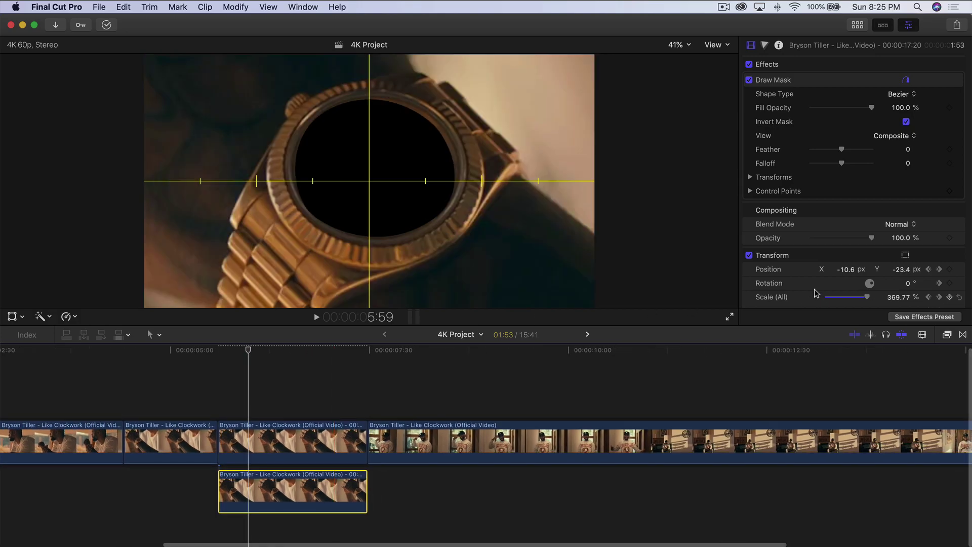
scroll(825, 288, "down", 3)
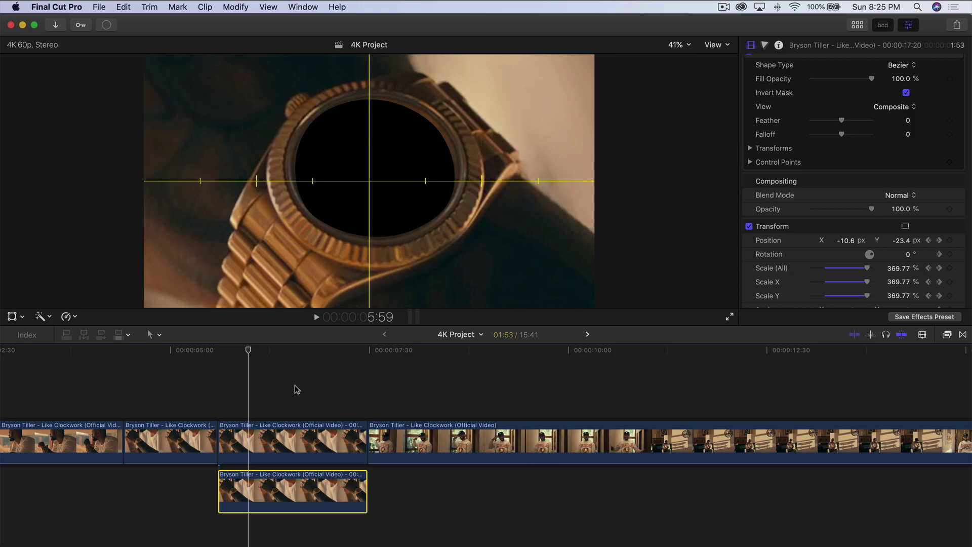
right_click(280, 486)
left_click(324, 482)
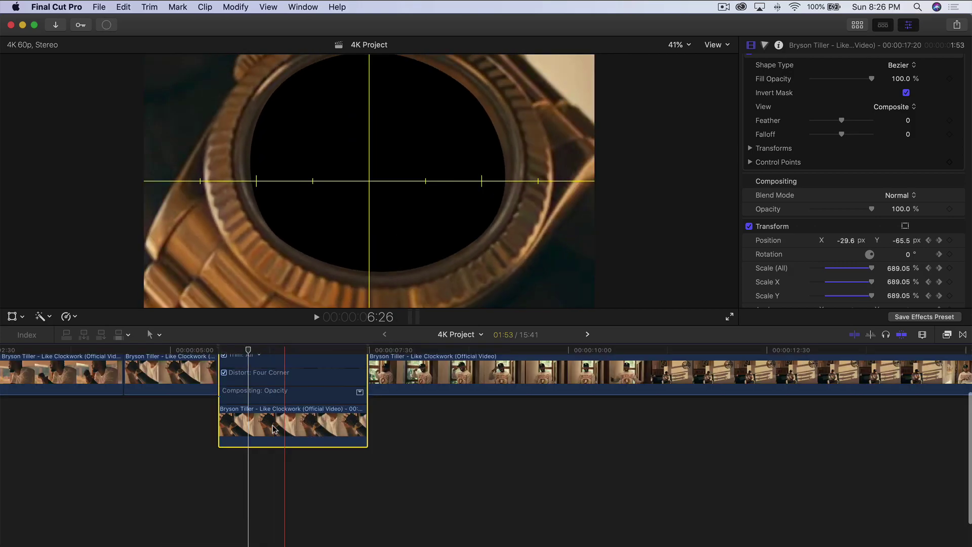
scroll(267, 409, "up", 3)
right_click(267, 422)
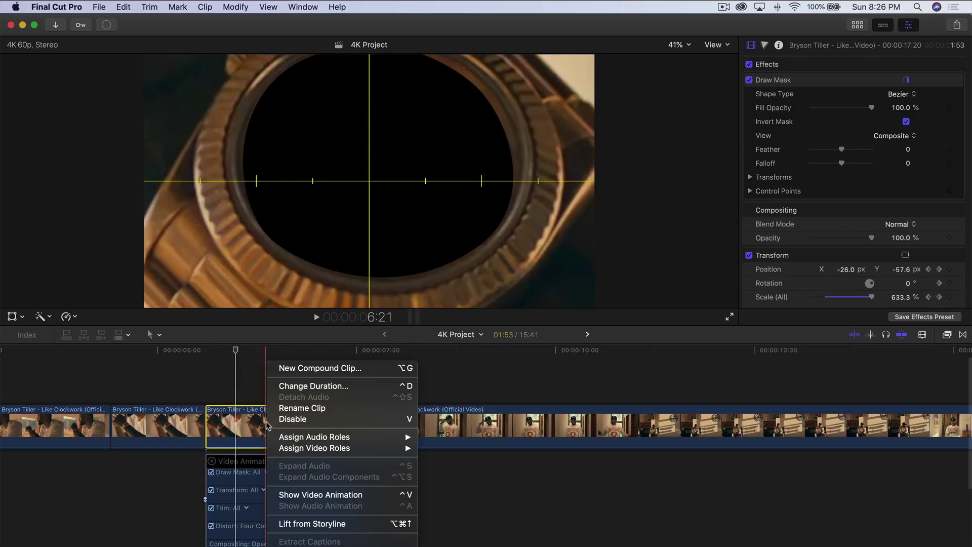
left_click(316, 497)
scroll(297, 466, "down", 5)
scroll(297, 466, "left", 3)
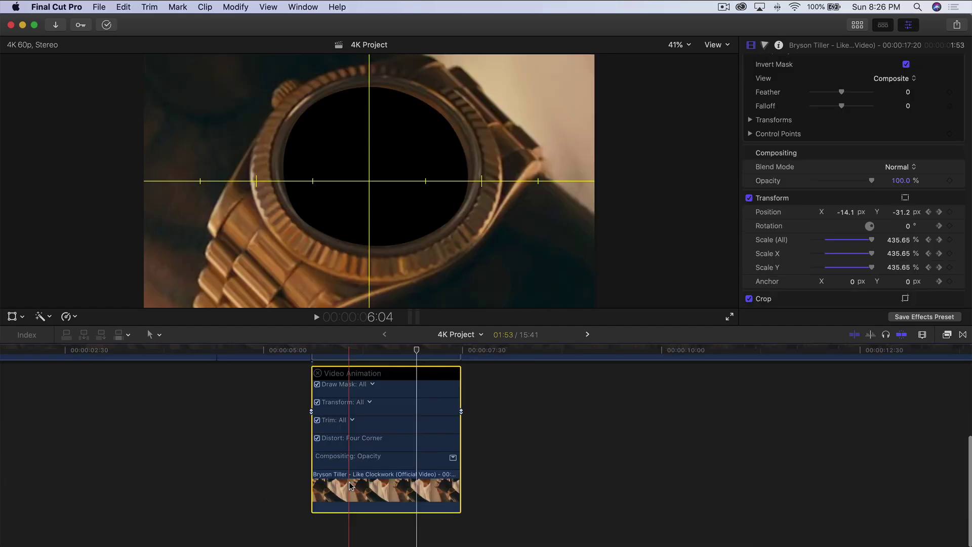
At 5:57, set the lower freeze frame's scale to 202.43% and its Y position to 52.5 px.
scroll(352, 486, "up", 4)
scroll(351, 486, "down", 3)
scroll(351, 486, "down", 1)
scroll(351, 486, "left", 1)
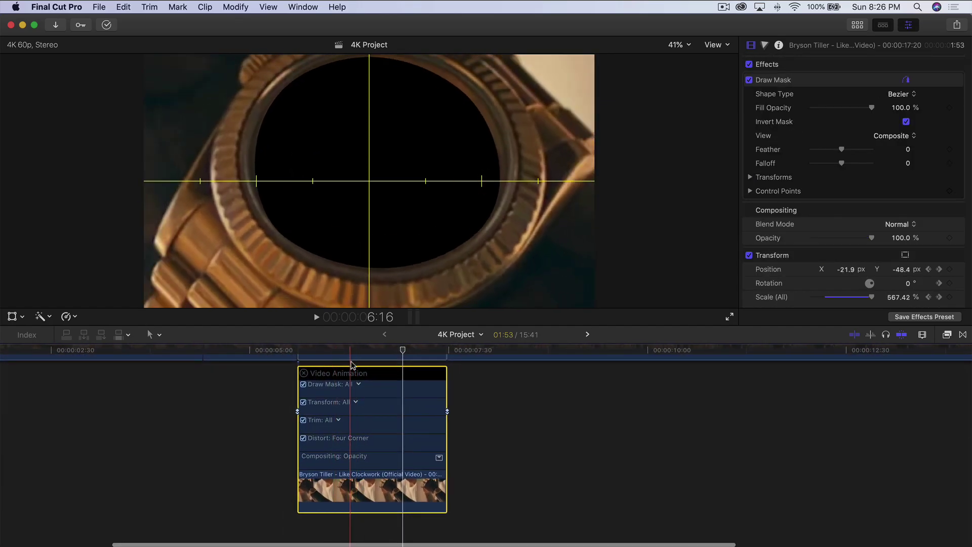
left_click(368, 352)
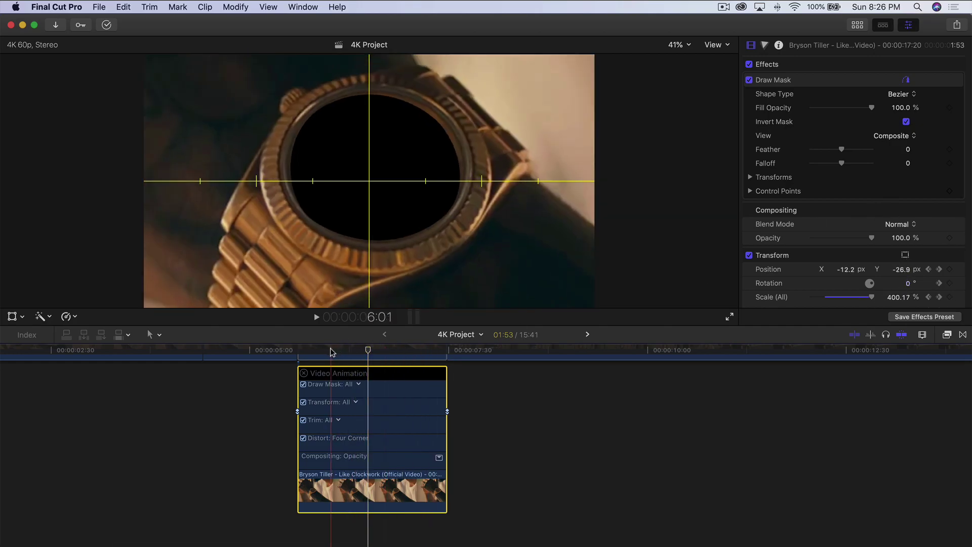
scroll(864, 217, "down", 5)
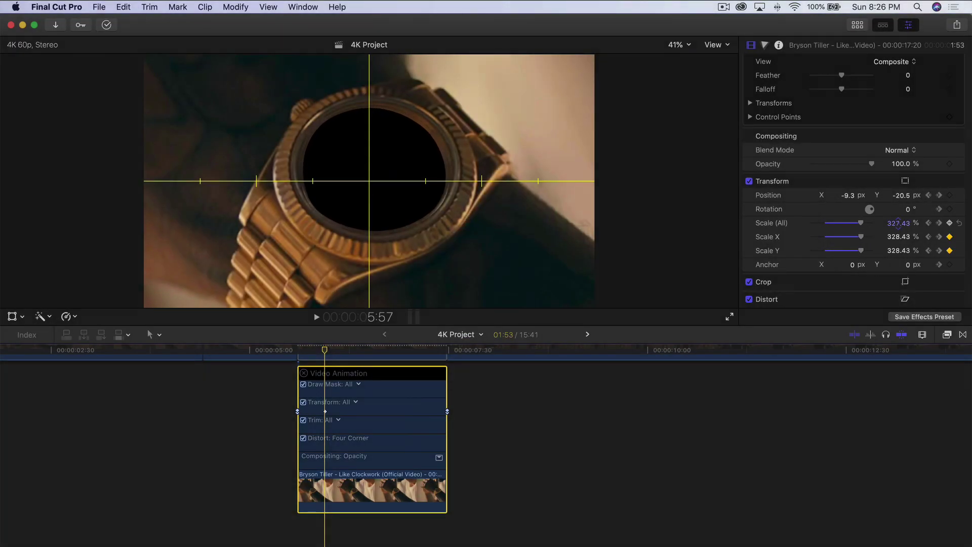
left_click_drag(898, 223, 897, 223)
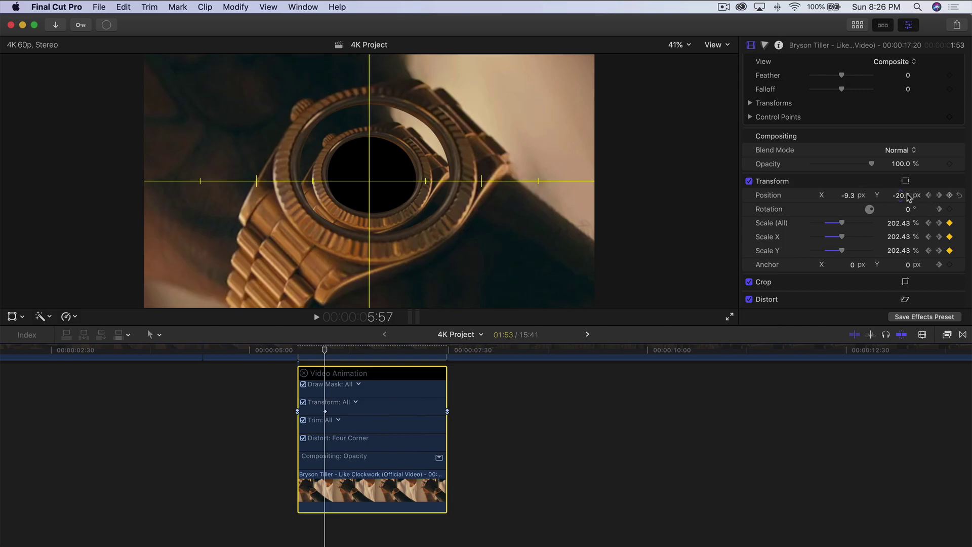
left_click_drag(901, 195, 902, 198)
Reduce the lower freeze frame's scale at 6:43 so its watch nests inside the outer one, and preview the zoom.
left_click_drag(334, 352, 379, 352)
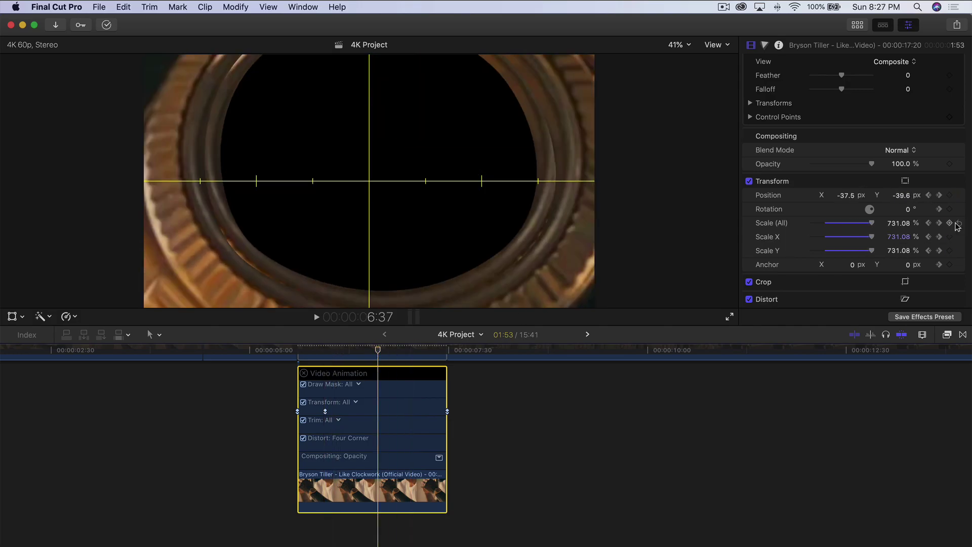
left_click(327, 350)
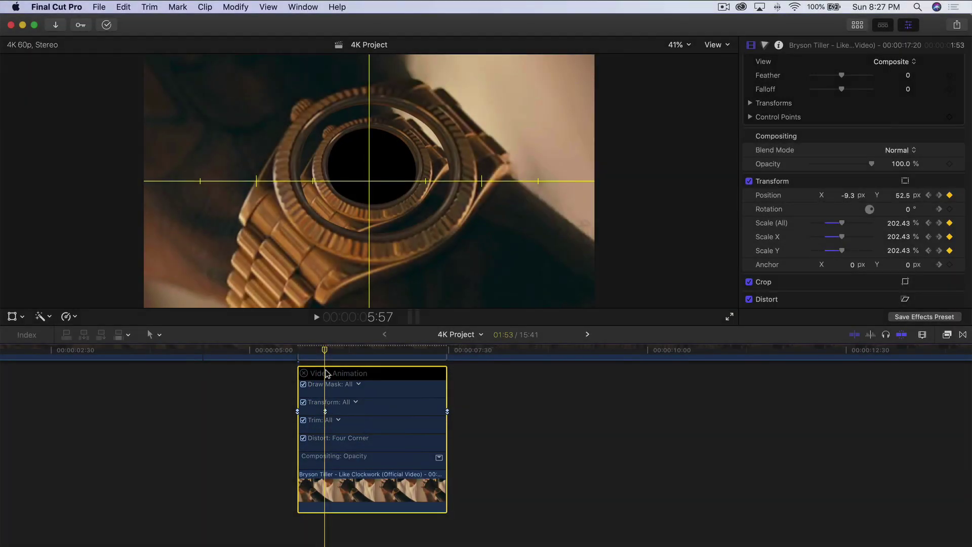
left_click_drag(326, 349, 386, 349)
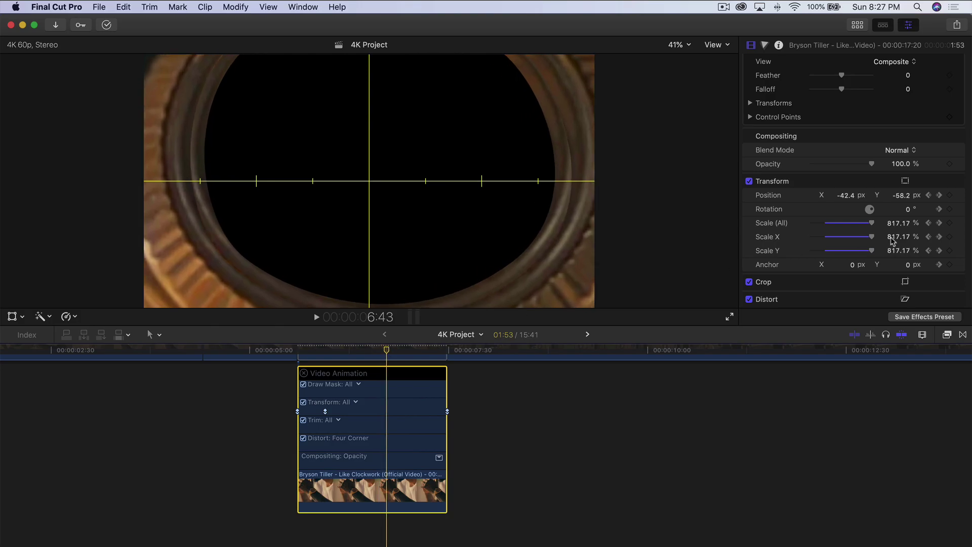
left_click_drag(901, 224, 900, 219)
left_click_drag(385, 351, 294, 356)
key("space")
key("space")
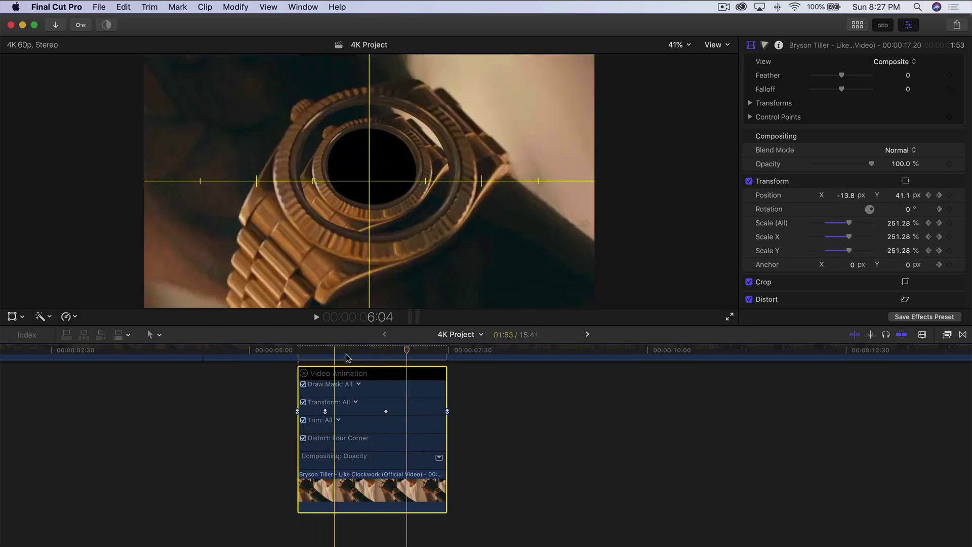
Set the lower freeze frame's scale to 744.24% at its last frame, 7:28.
left_click_drag(405, 351, 427, 353)
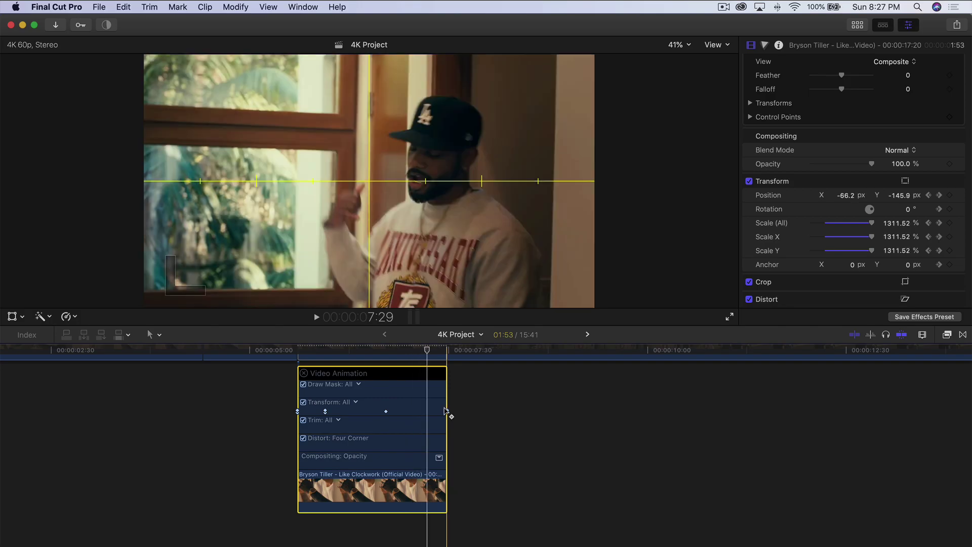
left_click_drag(447, 412, 447, 412)
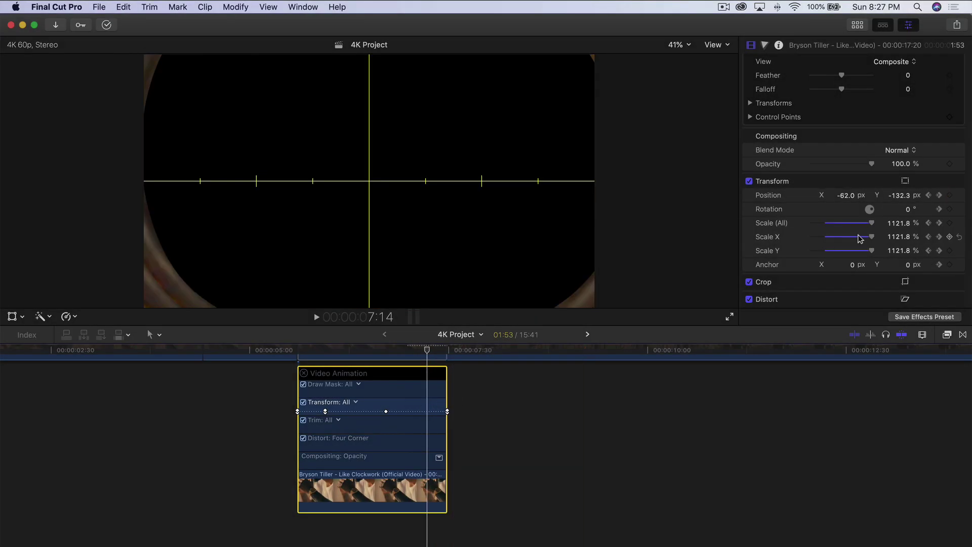
scroll(404, 408, "up", 5)
scroll(412, 403, "down", 5)
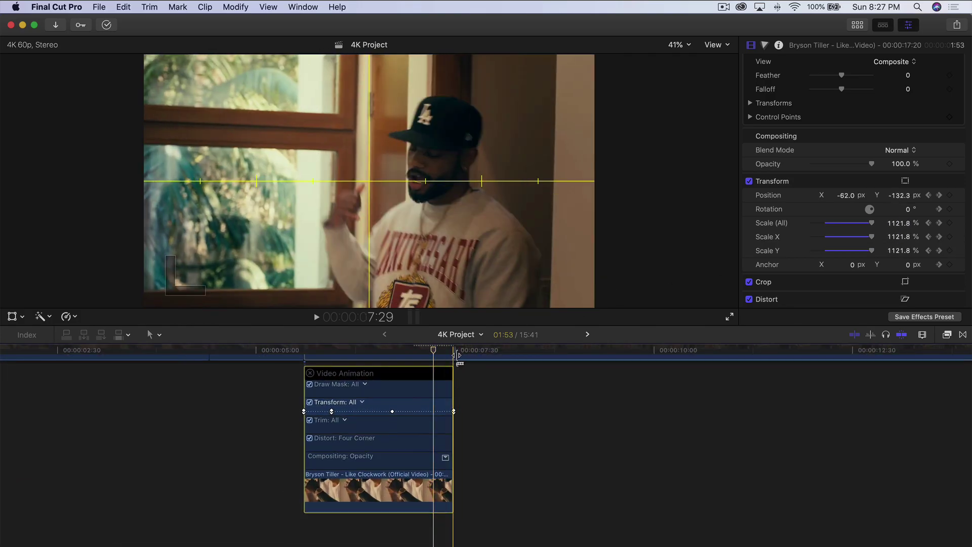
left_click_drag(443, 350, 456, 350)
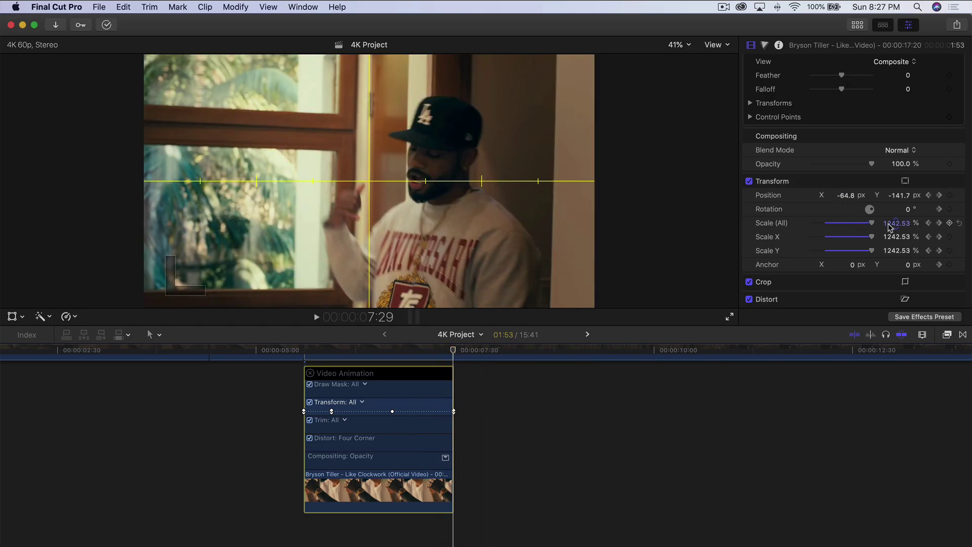
key("Left")
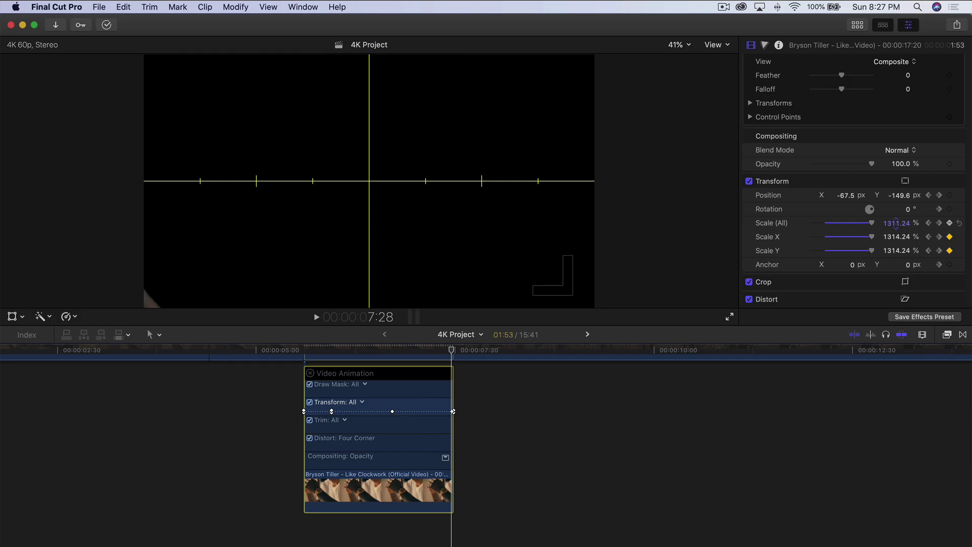
left_click_drag(895, 223, 896, 223)
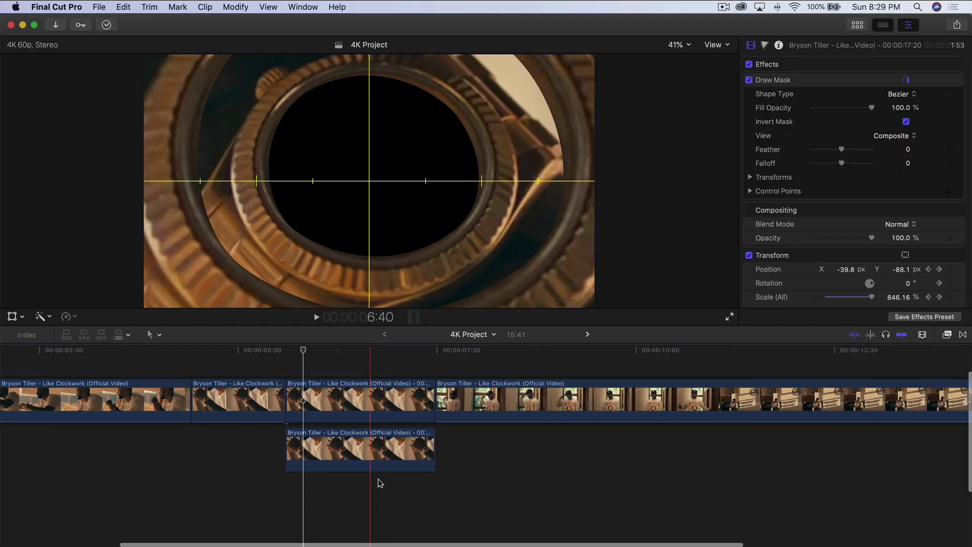
Combine both freeze frame clips into a new compound clip named effect01.
left_click_drag(390, 526, 356, 417)
right_click(351, 418)
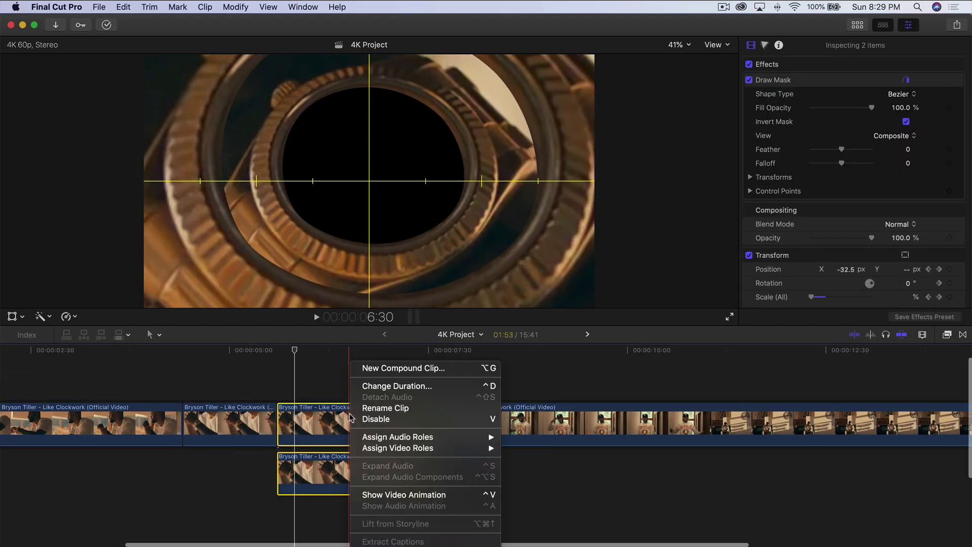
left_click(397, 368)
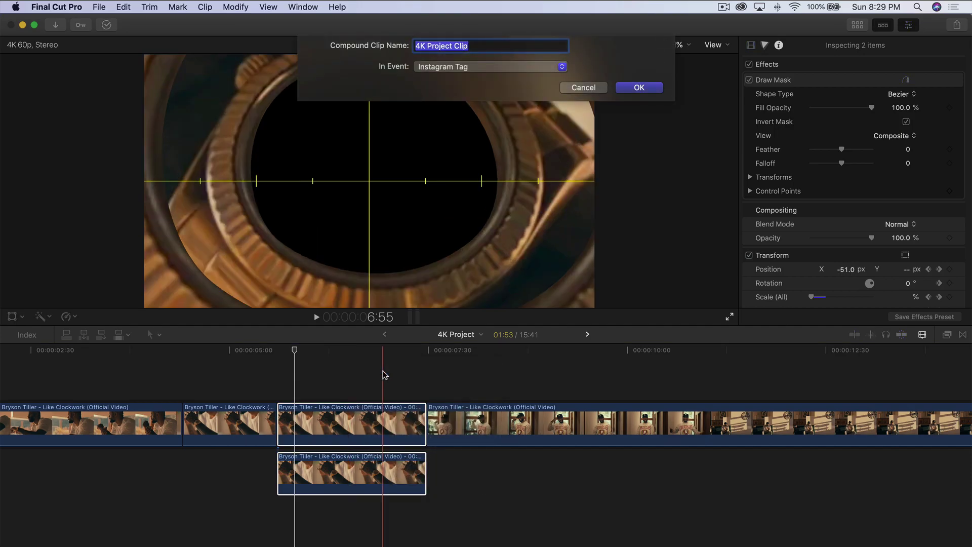
type("effect01")
key("Return")
Duplicate the effect01 compound clip below itself and scale the lower copy to 36% so it nests inside the watch opening.
left_click_drag(316, 453, 318, 475)
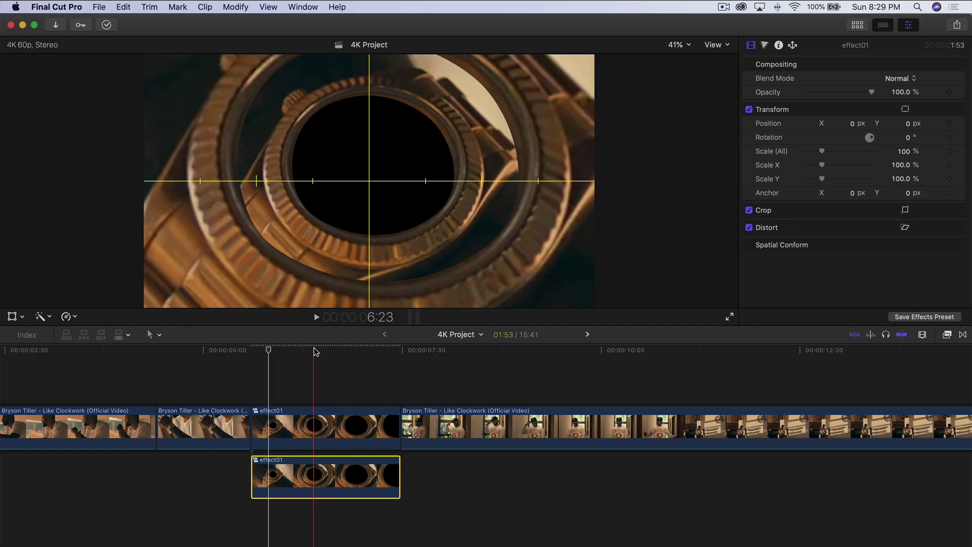
left_click(281, 428)
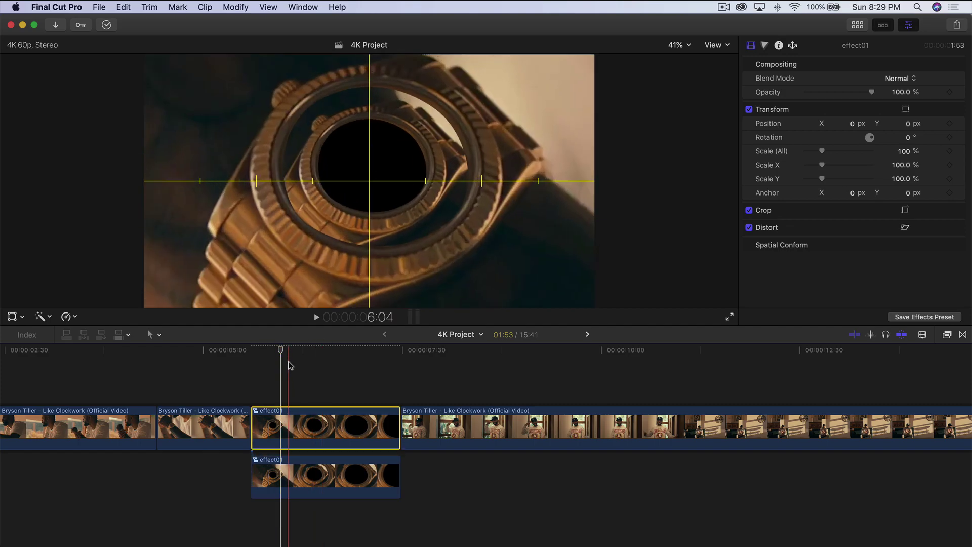
left_click(303, 486)
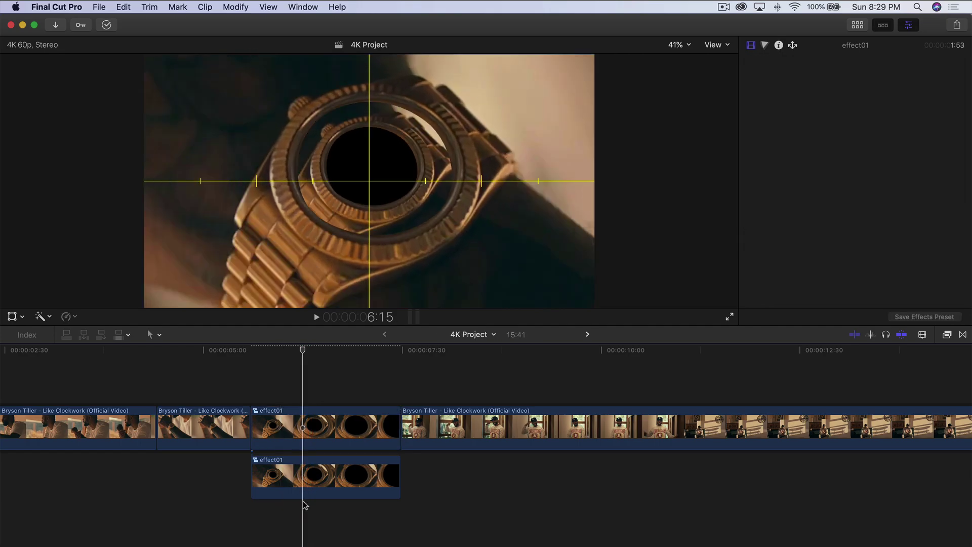
left_click(322, 349)
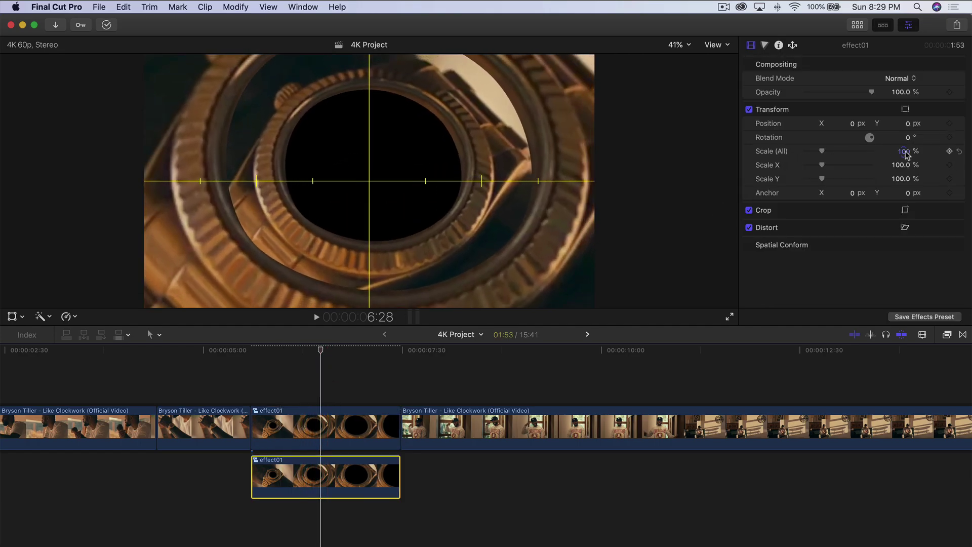
mouse_move(910, 153)
left_mouse_down()
mouse_move(884, 155)
mouse_move(905, 151)
left_mouse_up()
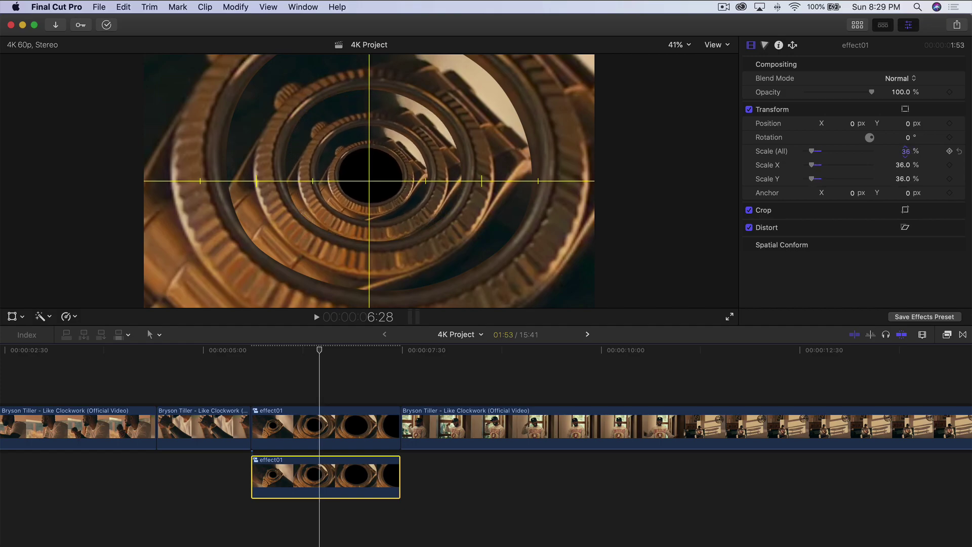
left_click_drag(386, 351, 347, 353)
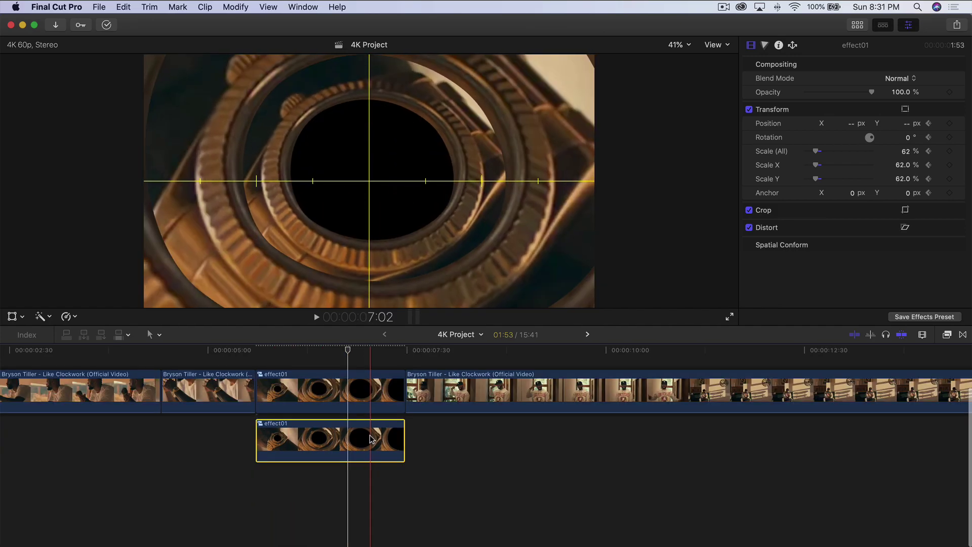
Duplicate the lower effect01 clip onto another layer beneath it and go to its start at 5:36.
left_click_drag(372, 438, 368, 501)
left_click(259, 350)
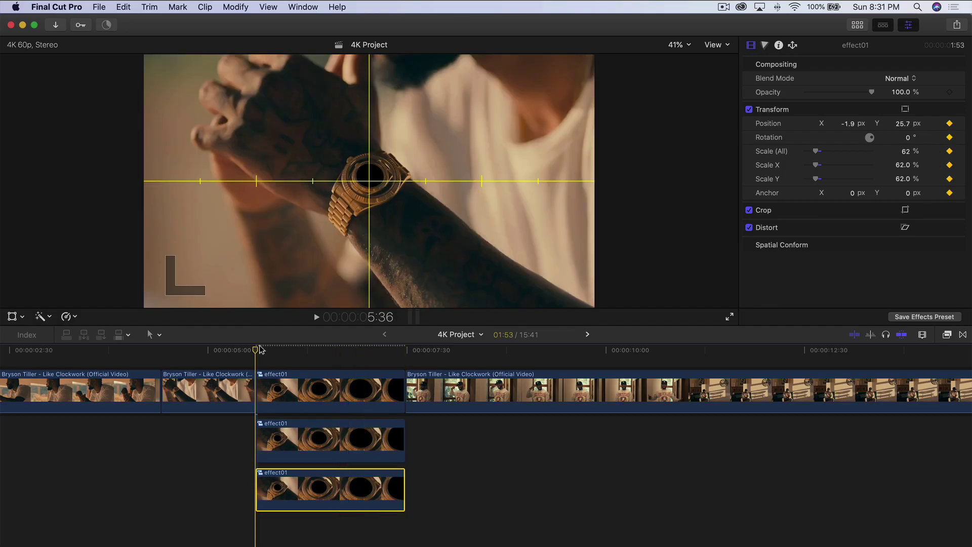
Set the lowest effect01 copy's scale to 36% at 5:37 and preview the nested zoom.
key("Right")
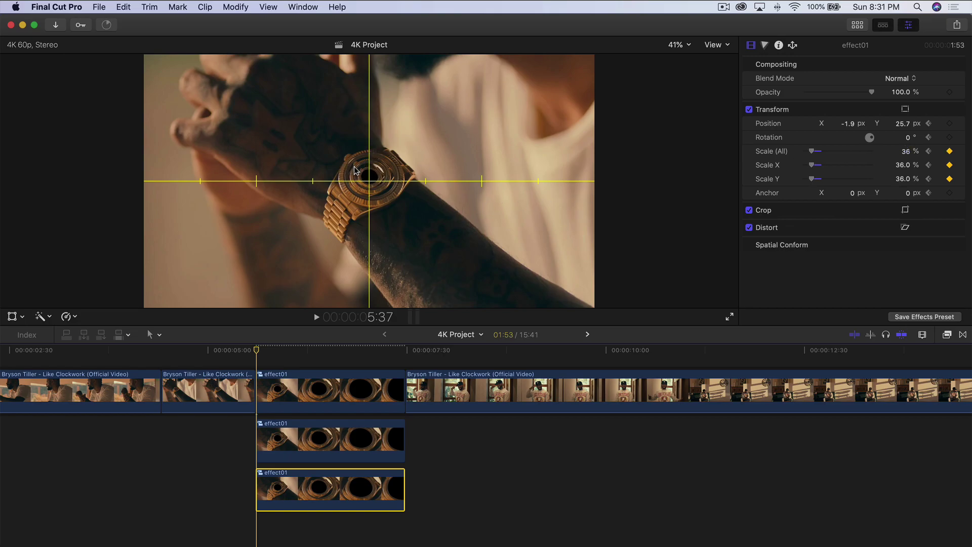
key("space")
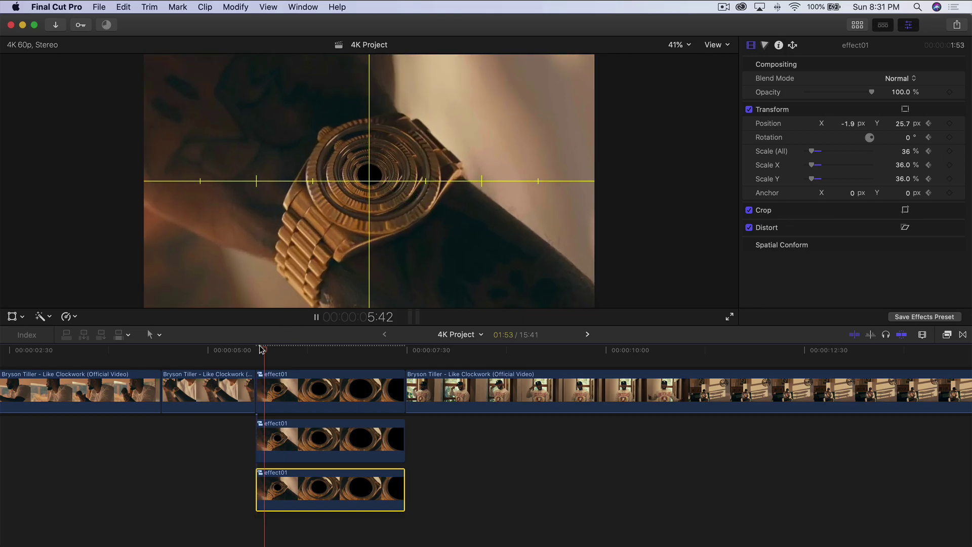
left_click_drag(259, 347, 322, 348)
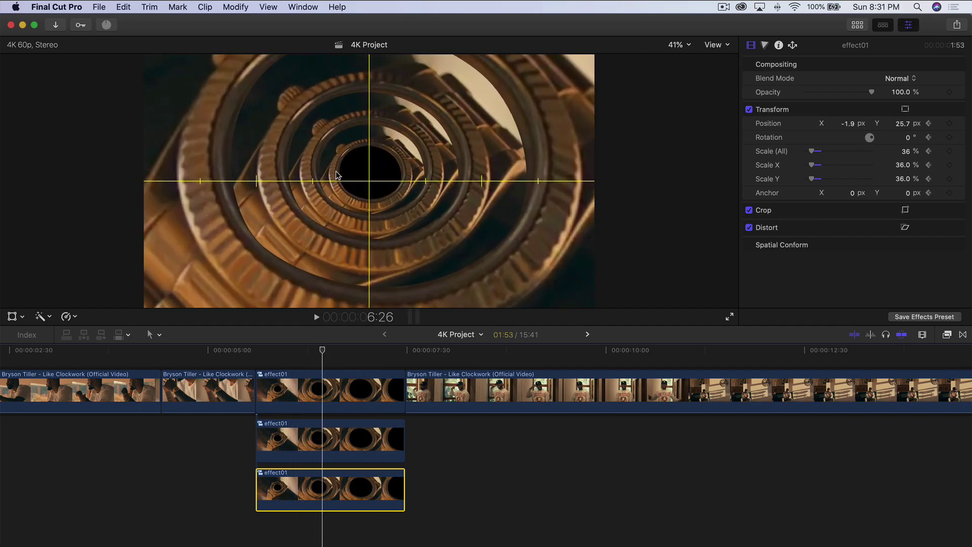
Duplicate the lowest effect01 clip onto a new layer beneath it and scale the copy down to 19% at 5:37.
left_click_drag(329, 489, 330, 531)
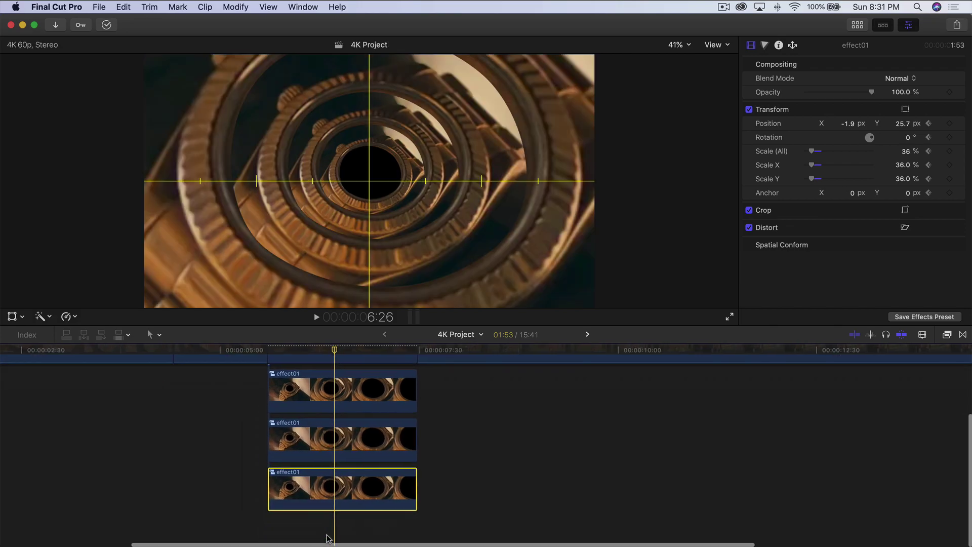
scroll(333, 508, "right", 2)
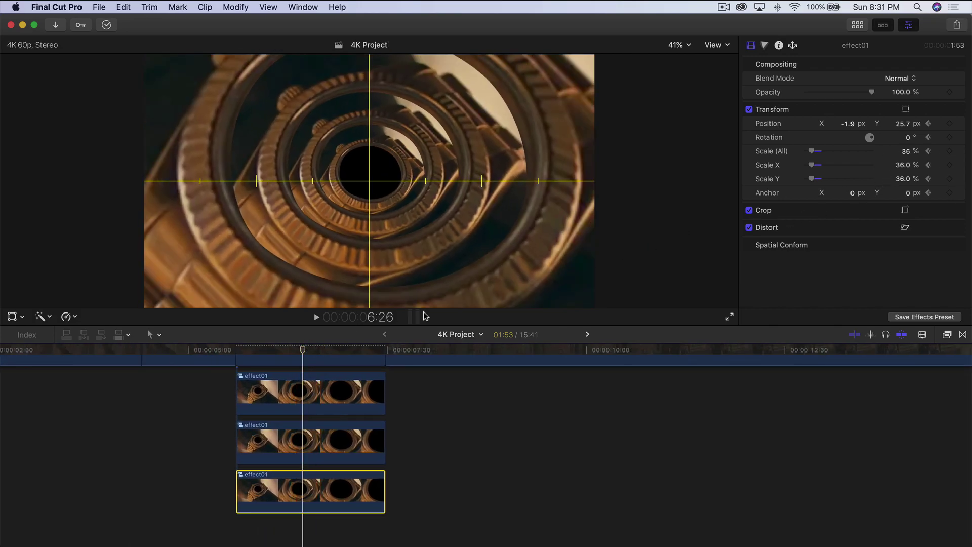
left_click_drag(302, 350, 240, 356)
key("Right")
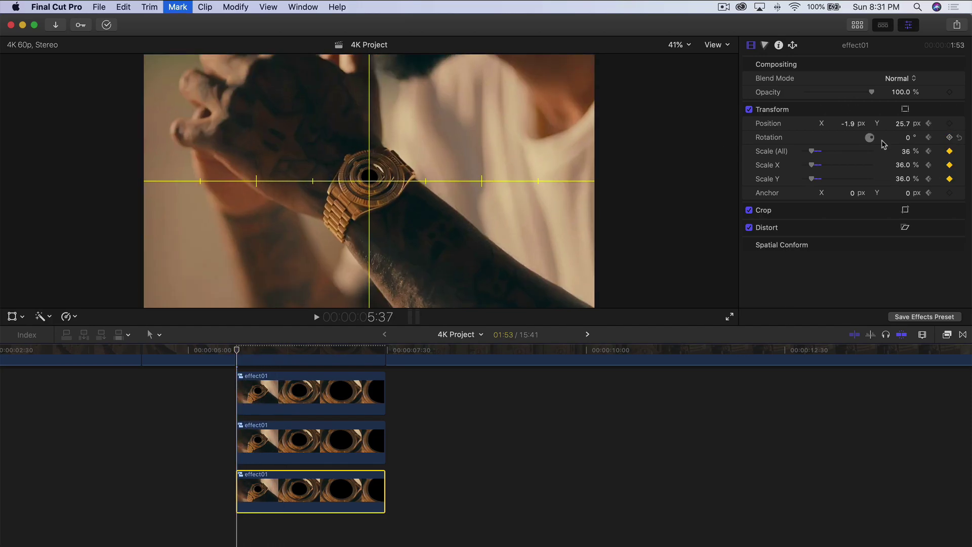
left_click_drag(906, 151, 906, 151)
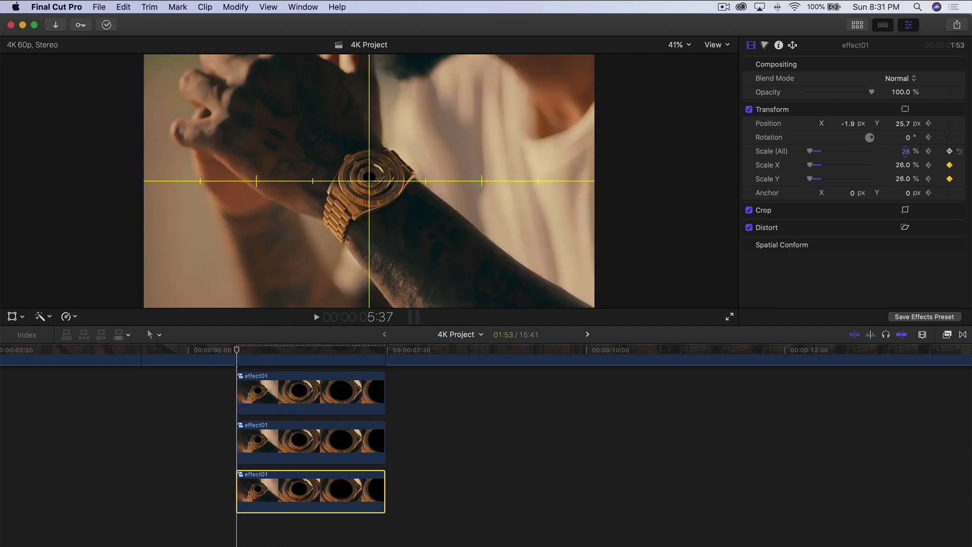
mouse_move(260, 348)
left_mouse_down()
mouse_move(356, 349)
mouse_move(246, 349)
mouse_move(375, 343)
mouse_move(261, 349)
left_mouse_up()
Add one more effect01 copy on a layer beneath and scale it to 10%, checking the centre at 150% viewer zoom.
mouse_move(297, 494)
left_mouse_down()
mouse_move(296, 541)
mouse_move(297, 493)
left_mouse_up()
left_click(304, 349)
left_click_drag(304, 348, 242, 355)
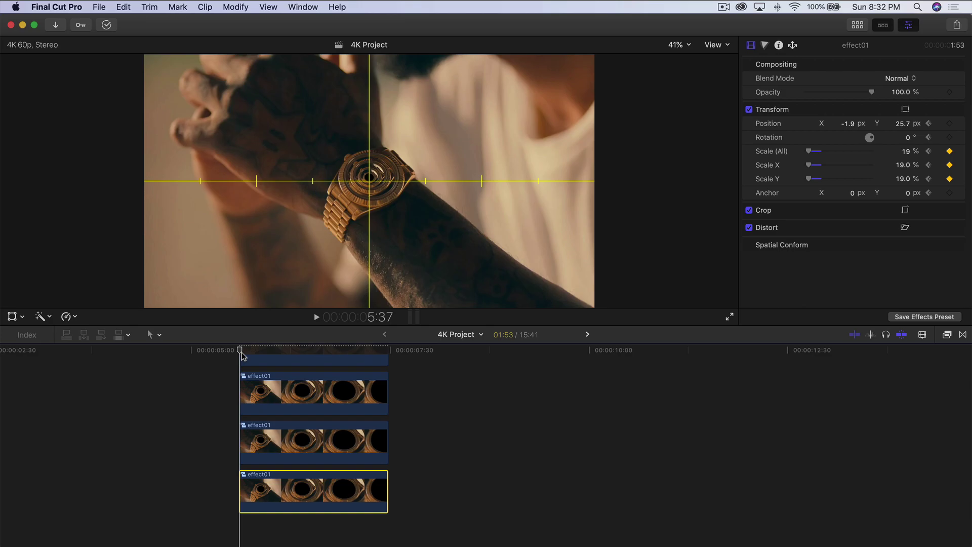
left_click(679, 46)
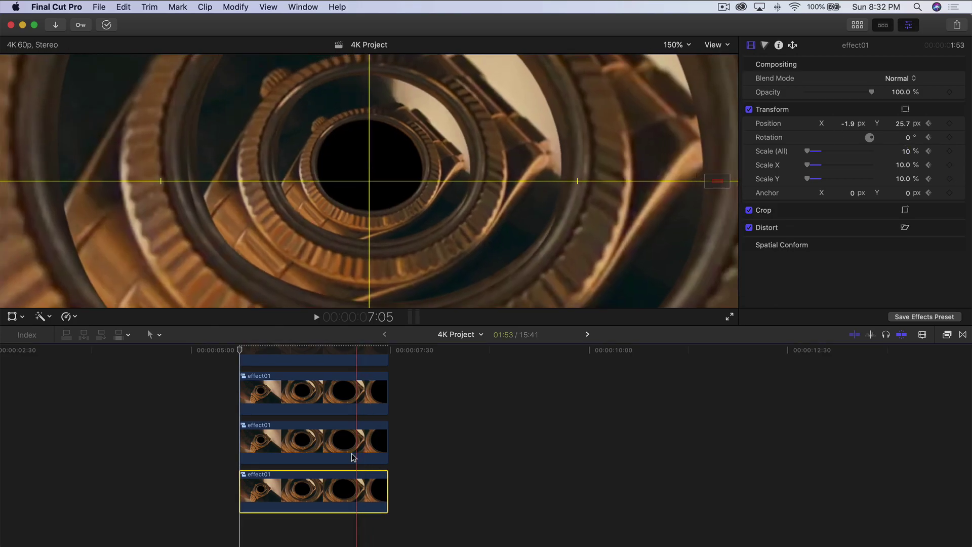
left_click(256, 351)
scroll(250, 367, "left", 1)
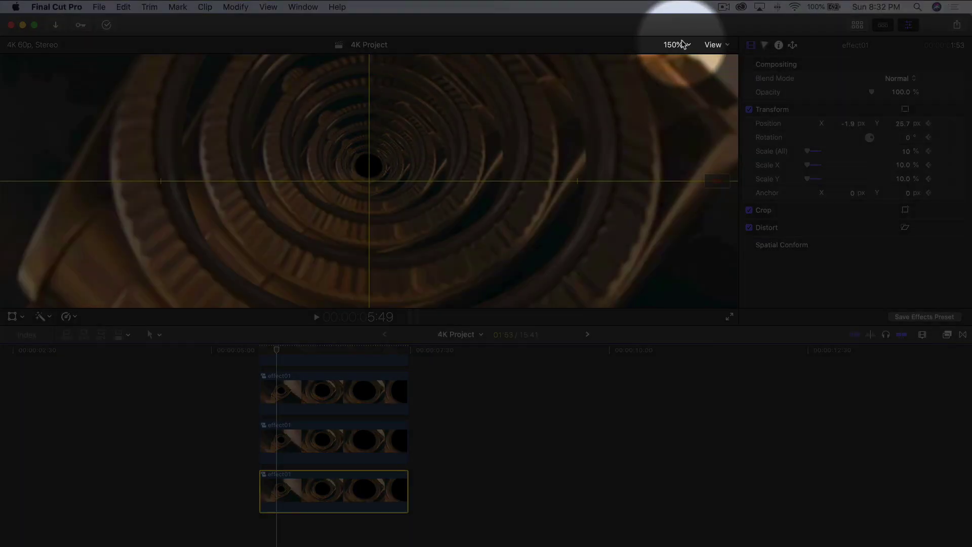
left_click(686, 46)
left_click(677, 55)
Combine all five stacked effect01 clips into a compound clip named effect final1.
scroll(321, 356, "up", 3)
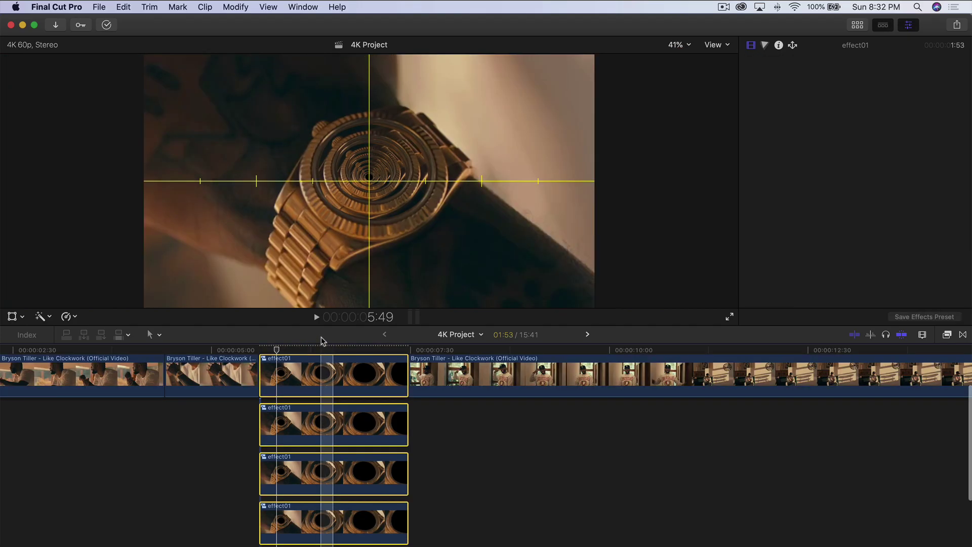
right_click(344, 445)
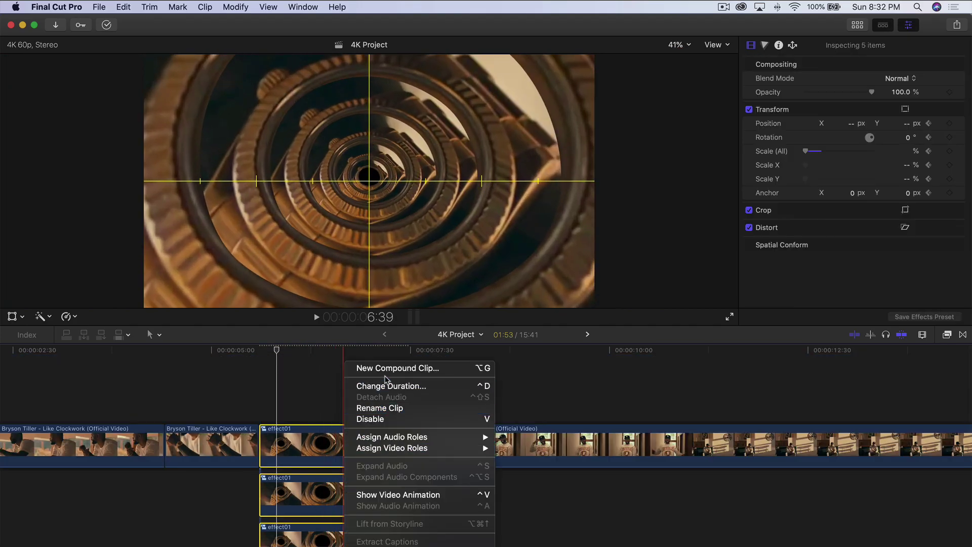
left_click(389, 368)
key("Return")
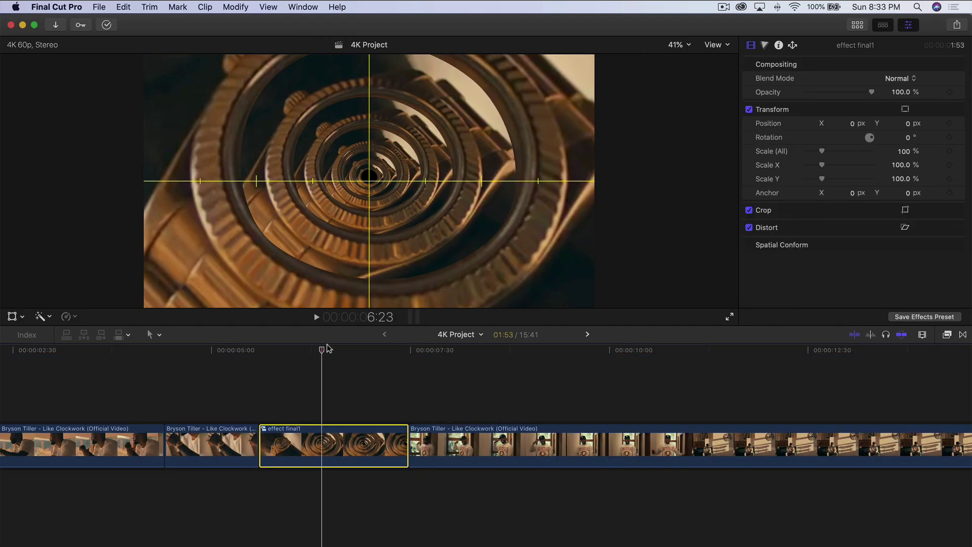
left_click_drag(308, 350, 296, 350)
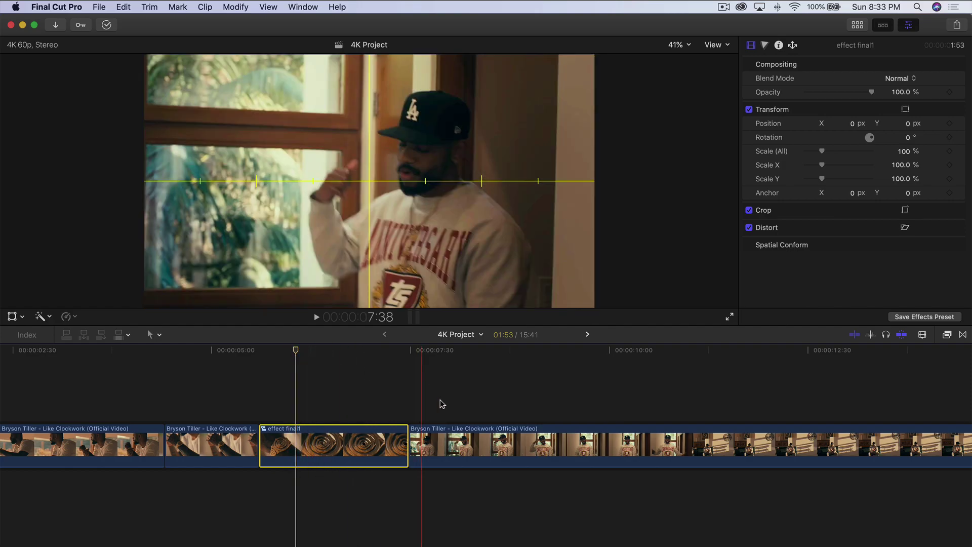
Move the following video clip beneath effect final1 so both start together, and hide the horizon overlay.
left_click_drag(466, 445, 324, 493)
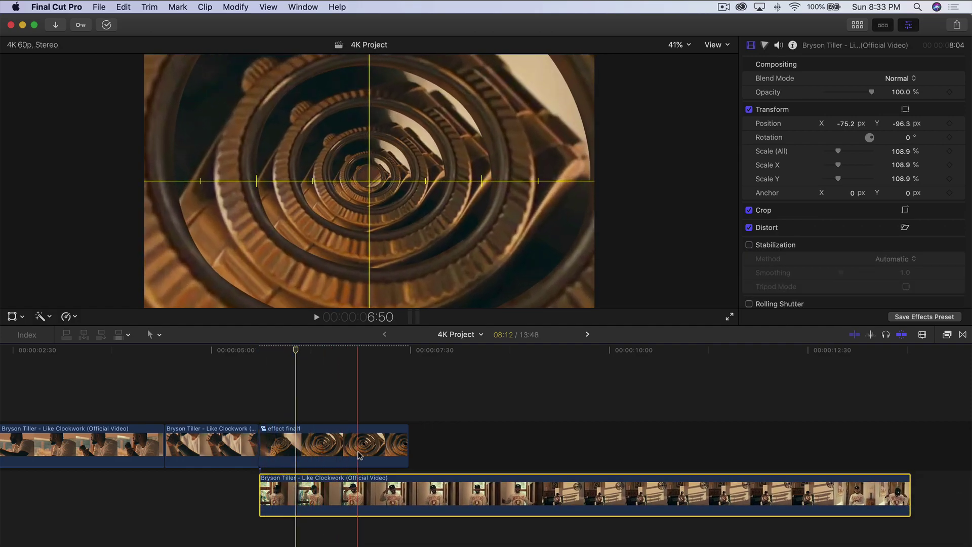
left_click(347, 348)
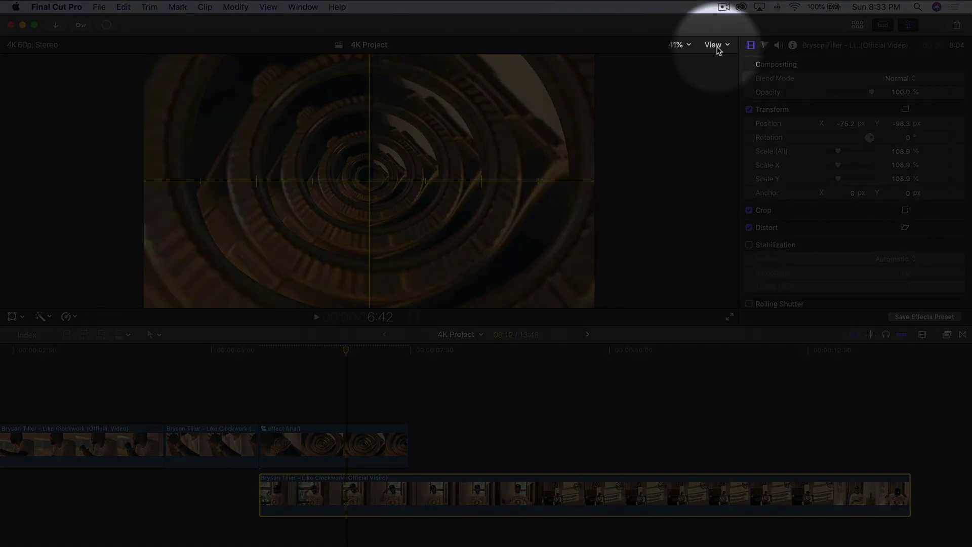
left_click(715, 45)
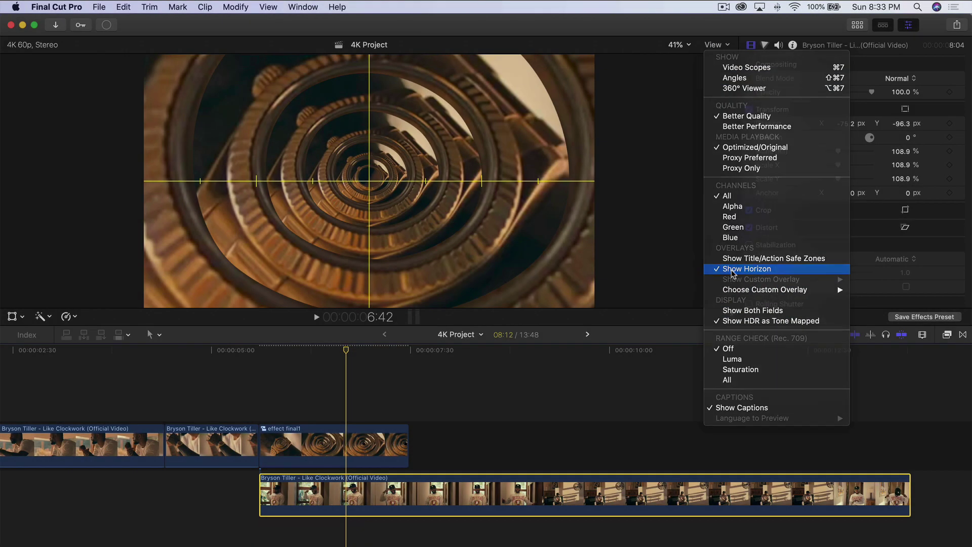
left_click(744, 269)
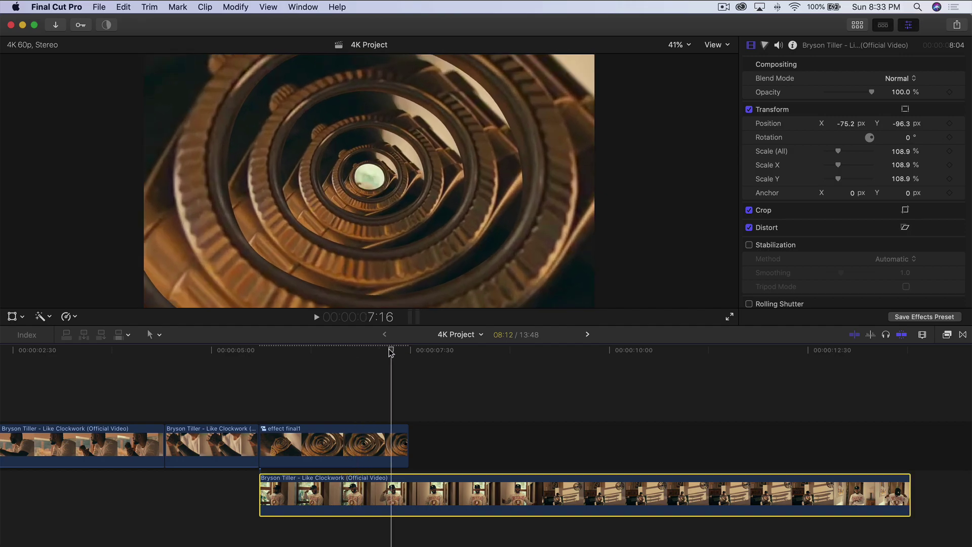
Add scale and position keyframes to effect final1 at 5:36, and show the horizon overlay again.
left_click(266, 445)
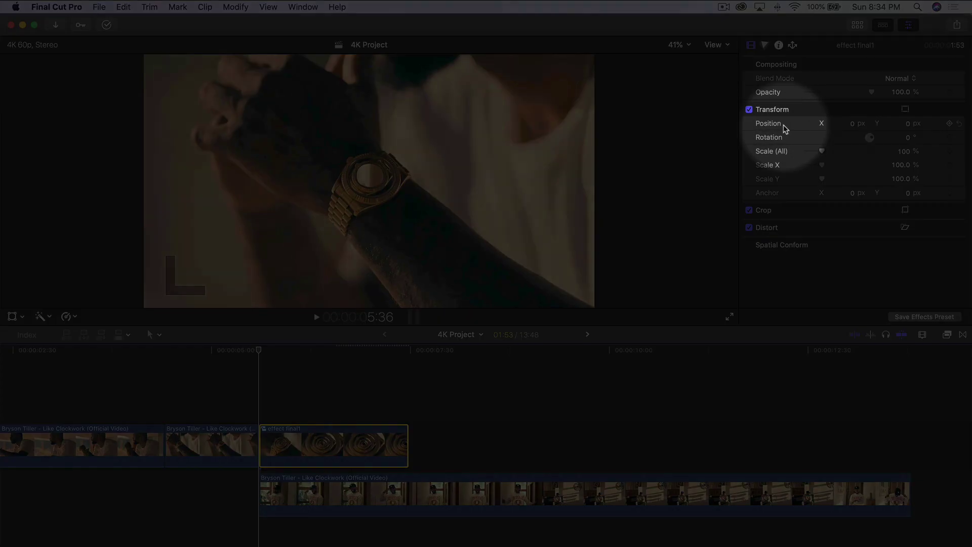
left_click(950, 152)
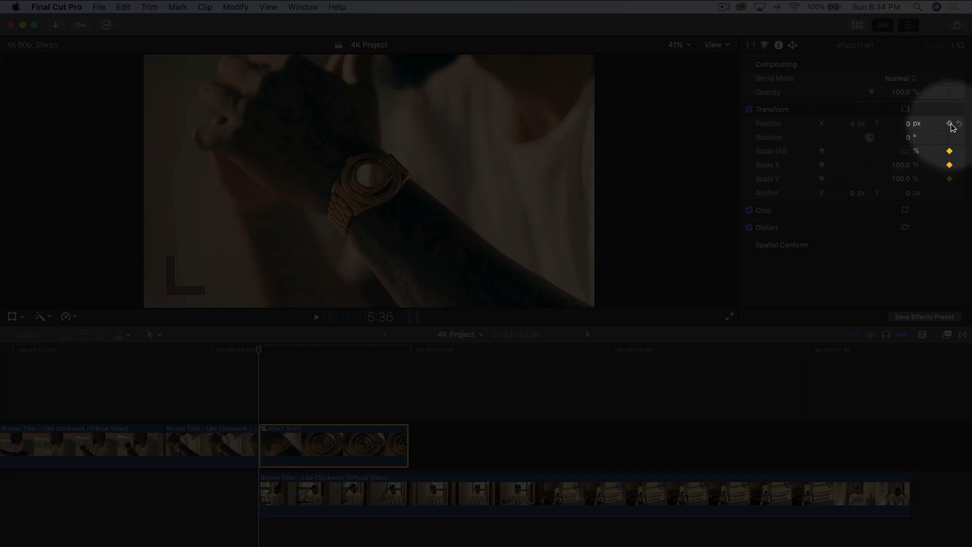
left_click(949, 123)
left_click(738, 46)
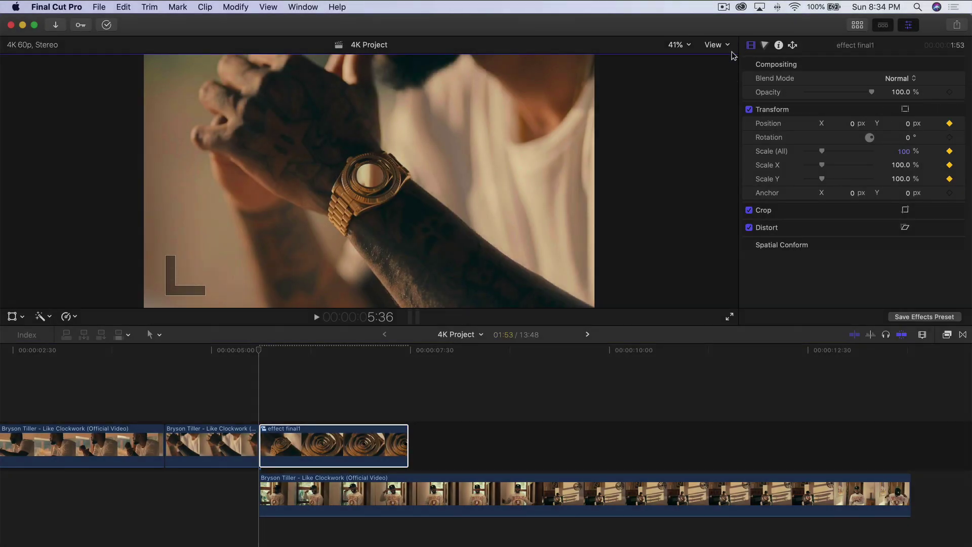
left_click(727, 45)
left_click(745, 272)
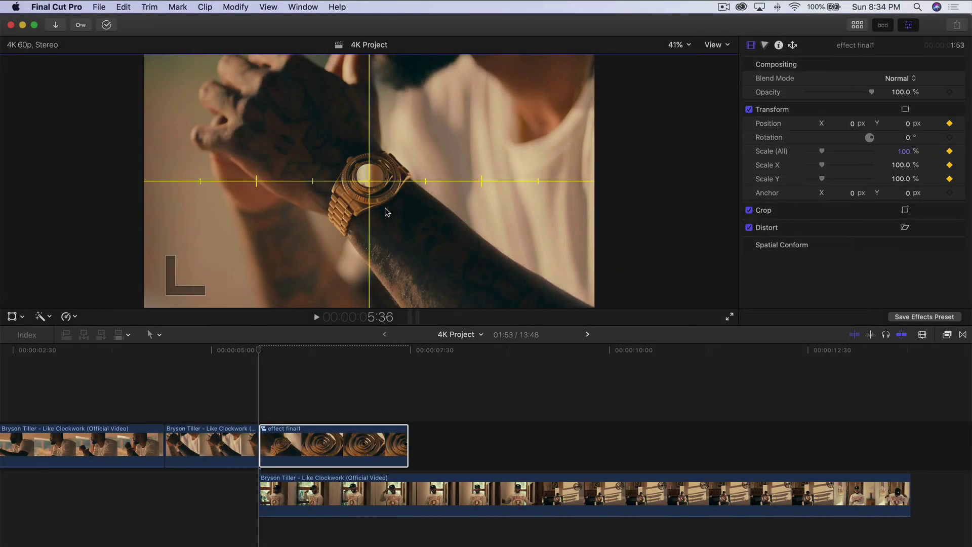
Scale effect final1 to 748% at its last frame, 7:28, and shift it down to centre the watch opening.
left_click(257, 363)
left_click_drag(259, 354, 407, 353)
left_click_drag(903, 151, 905, 155)
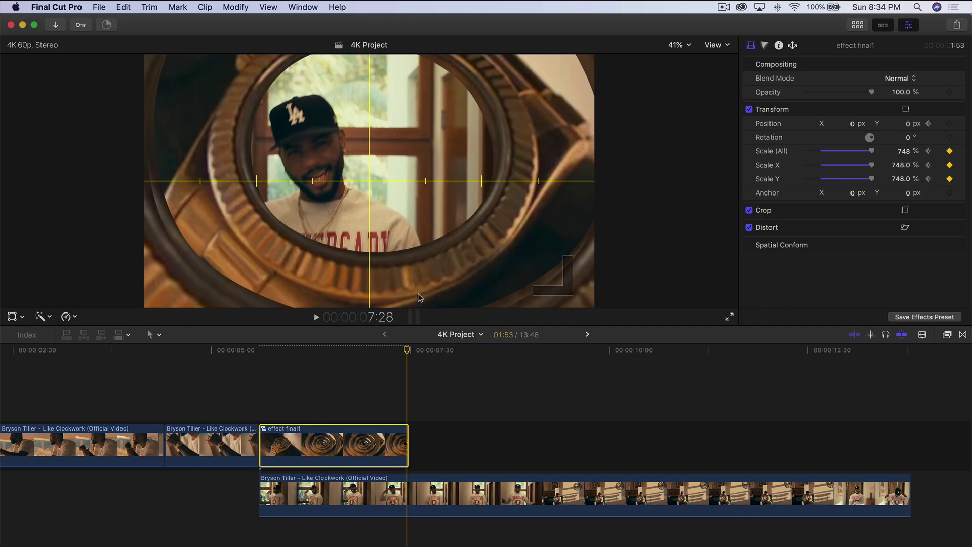
left_click(12, 317)
left_click_drag(424, 111, 421, 140)
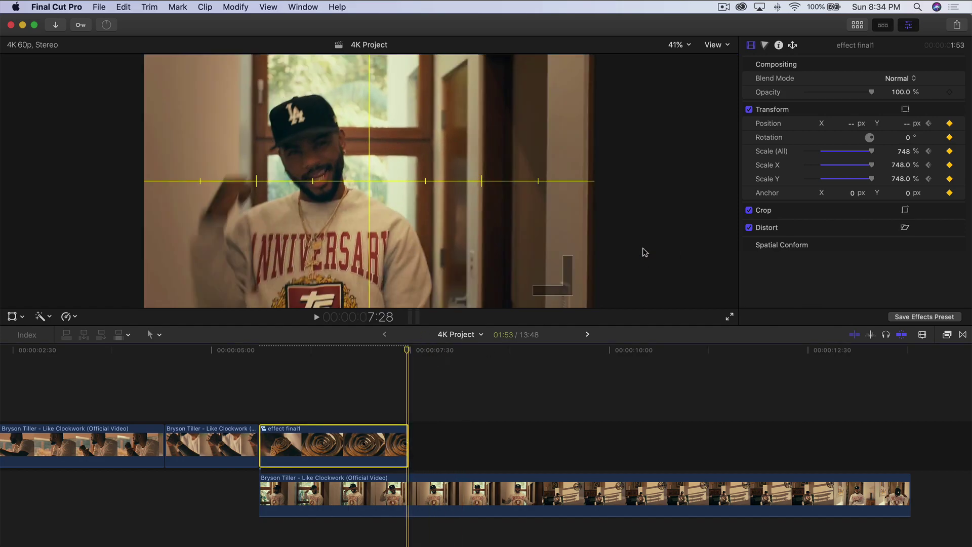
Raise effect final1's scale to 1934% at 7:28 and play the transition from its start.
left_click(904, 150)
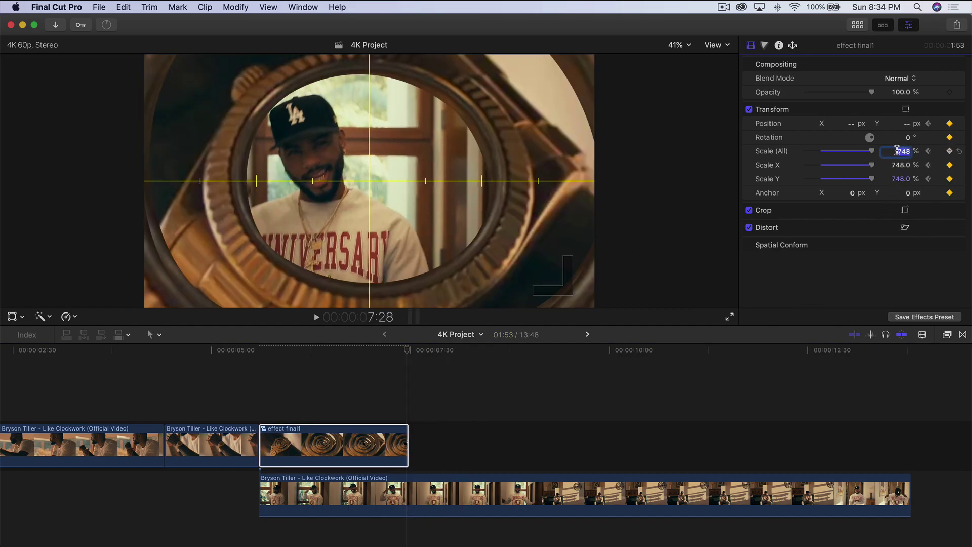
left_click(713, 219)
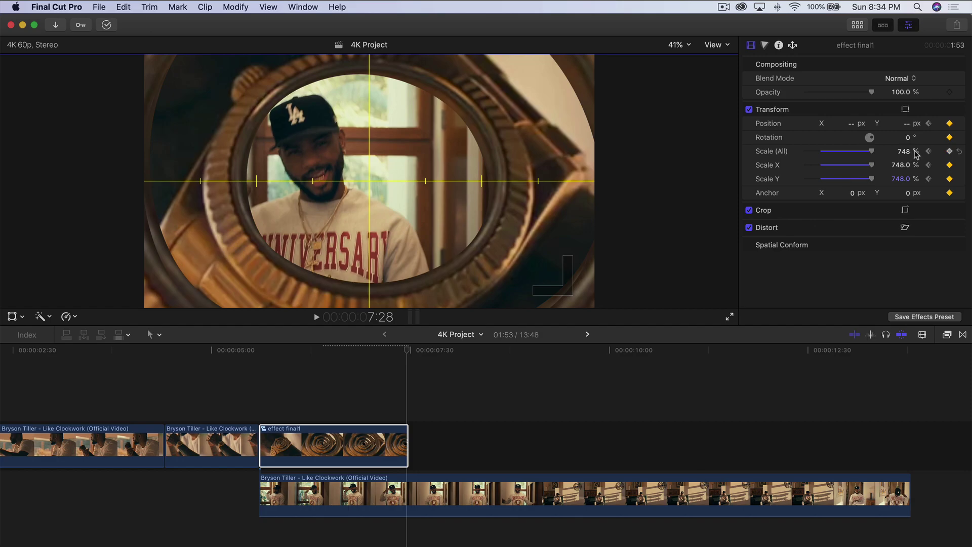
left_click_drag(904, 150, 906, 153)
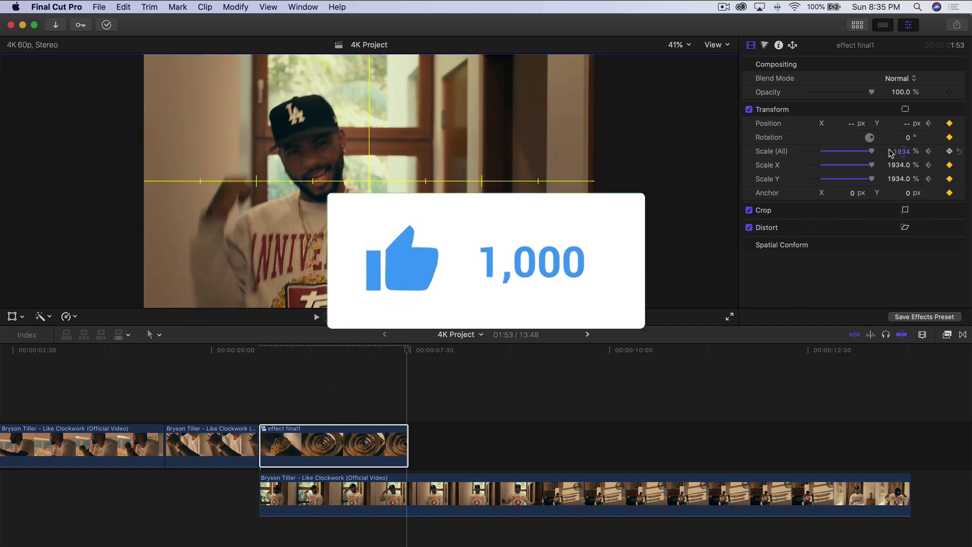
left_click_drag(406, 350, 258, 364)
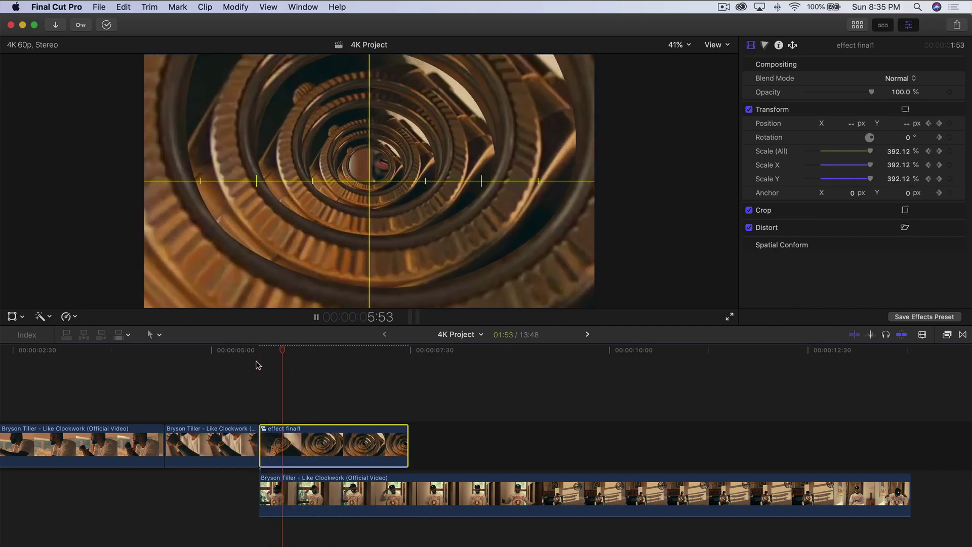
key("space")
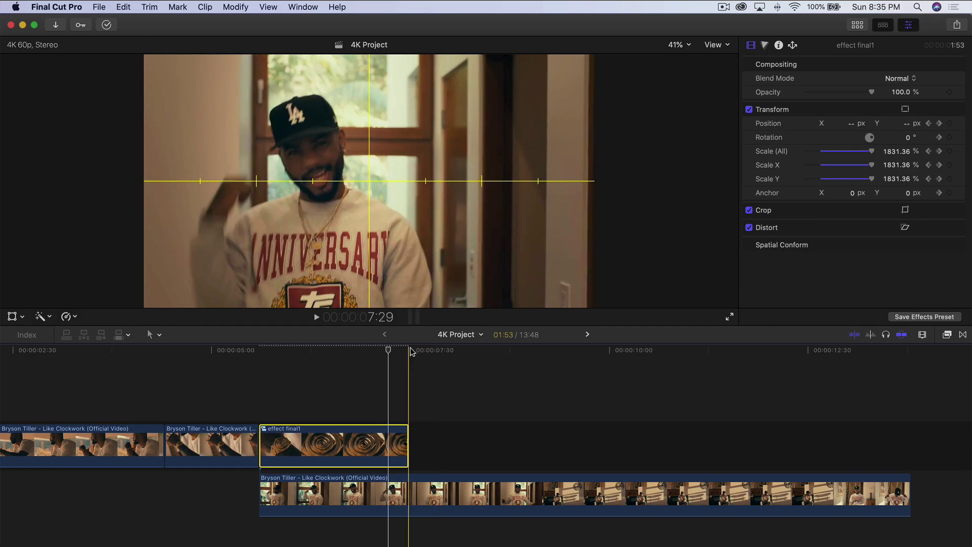
Shift effect final1 down at 7:05 so the watch opening is centred in the frame.
left_click(409, 350)
key("Left")
key("Left")
key("Left")
key("Left")
key("Left")
key("Left")
key("Left")
key("Left")
key("Left")
key("Left")
key("Left")
key("Left")
key("Left")
key("Left")
key("Left")
key("Left")
key("Left")
key("Left")
key("Left")
key("Left")
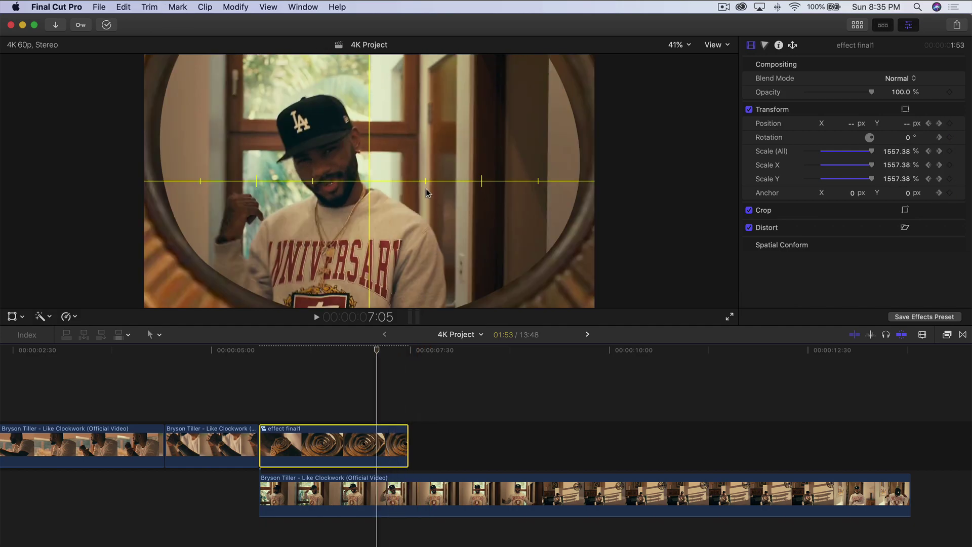
left_click(12, 316)
left_click_drag(428, 123, 430, 152)
left_click(717, 64)
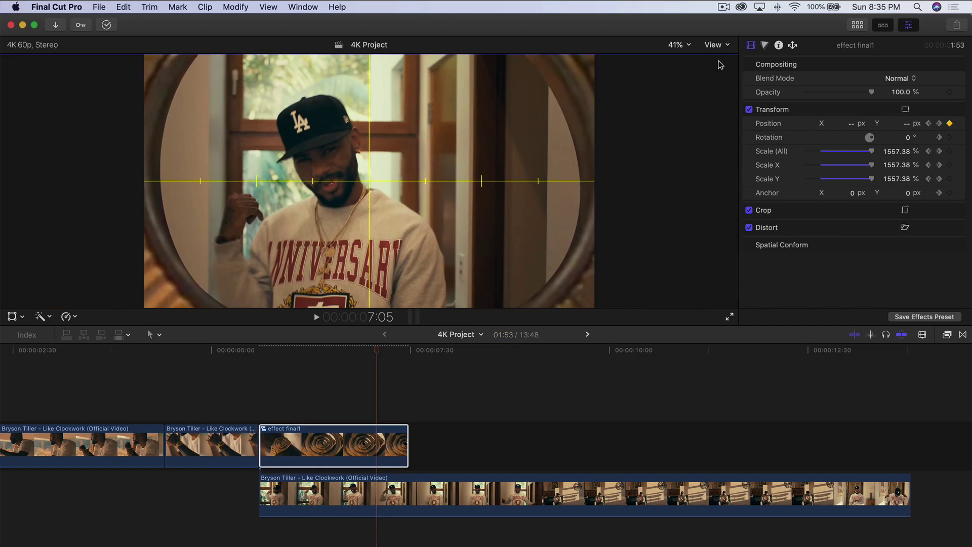
Switch viewer playback to Better Performance and replay the transition from the preceding clip, selecting effect final1 at the end.
left_click_drag(376, 349, 253, 358)
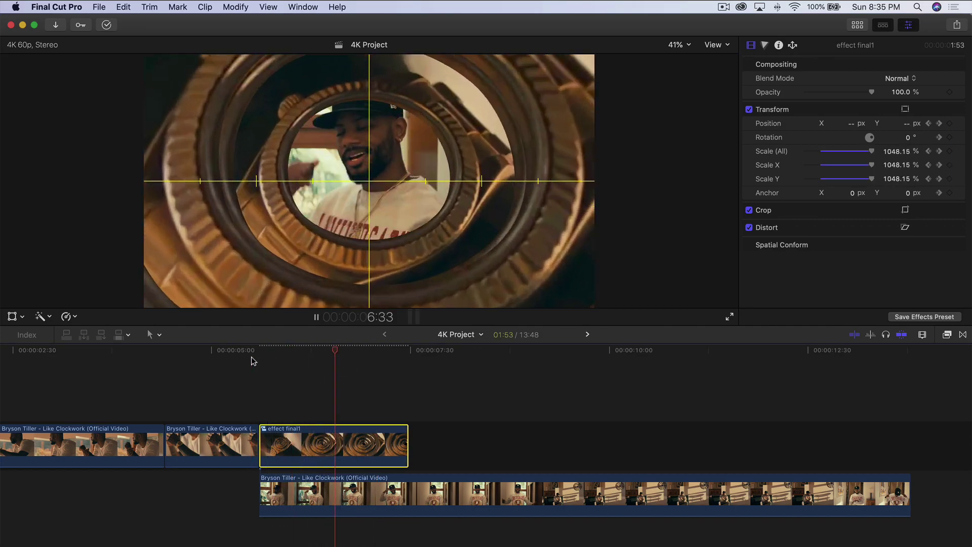
key("space")
left_click(722, 43)
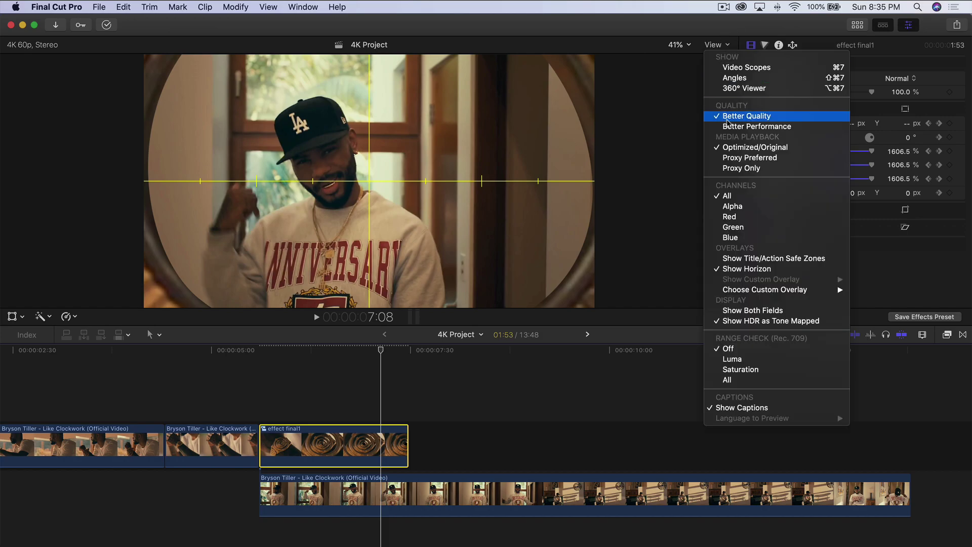
left_click(734, 128)
left_click_drag(272, 352, 112, 366)
key("space")
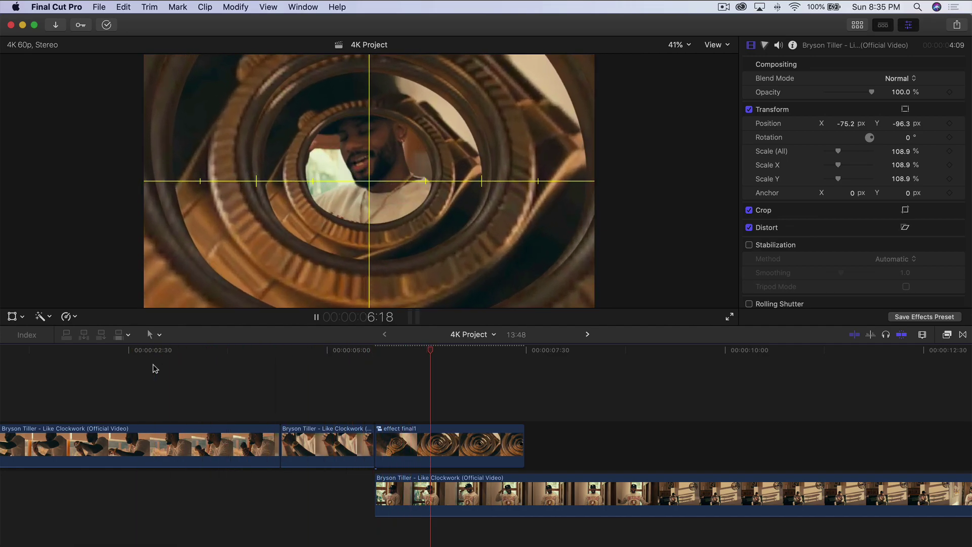
key("space")
left_click(378, 449)
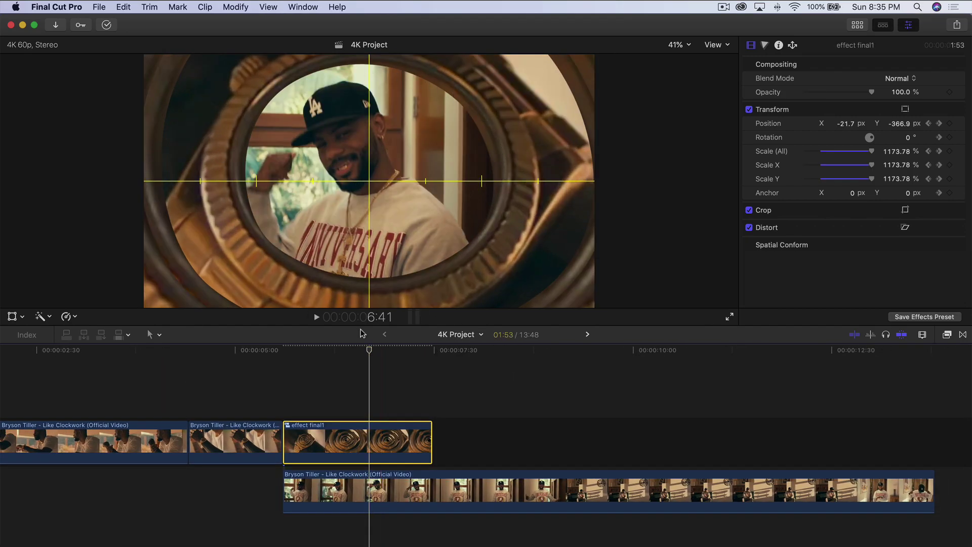
Inside the nested effect01 clip of effect final1, set the Draw Mask feather of the upper watch clip to -10.
double_click(378, 444)
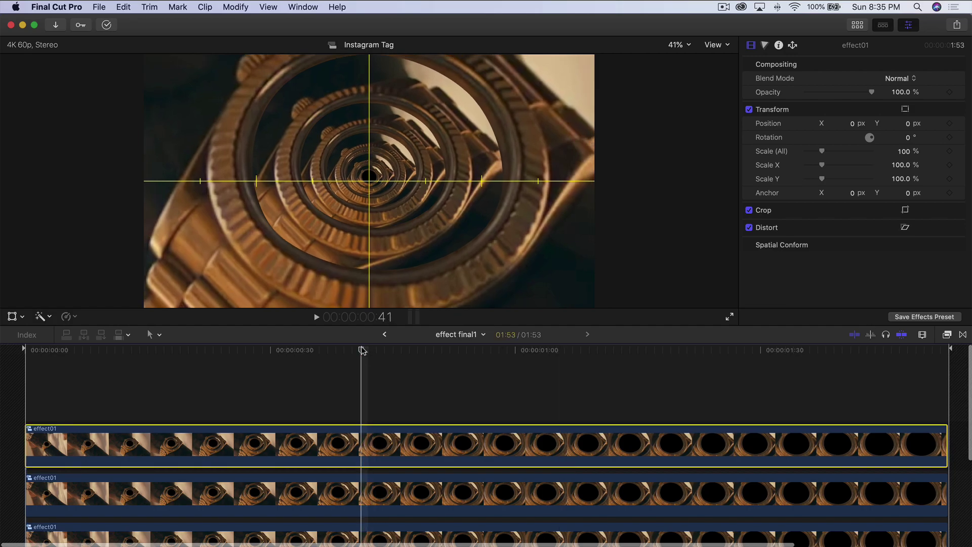
double_click(389, 457)
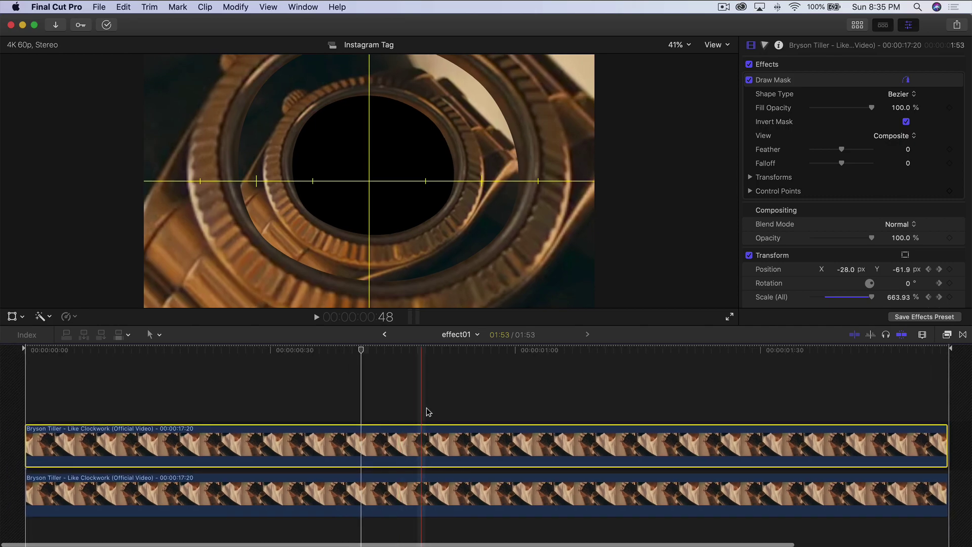
left_click_drag(842, 150, 838, 154)
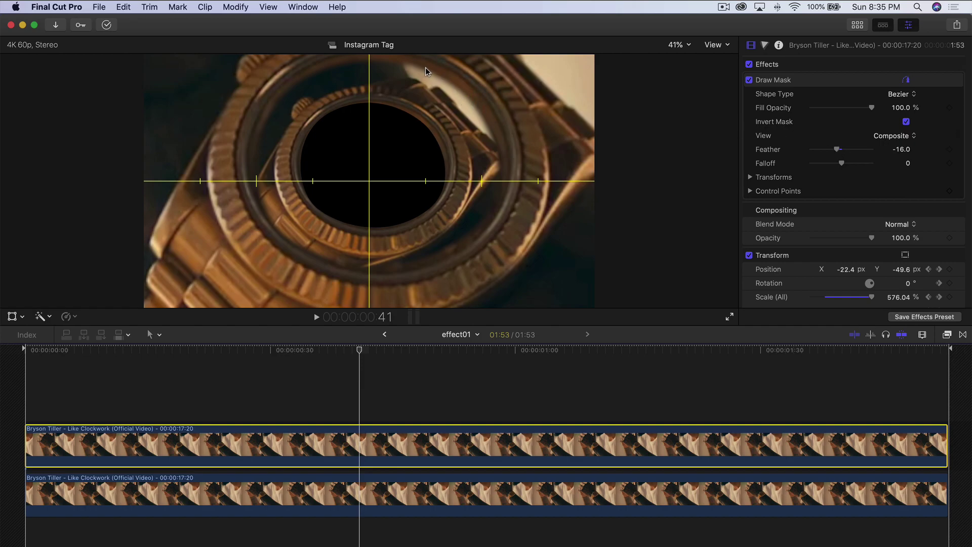
left_click_drag(842, 152, 838, 150)
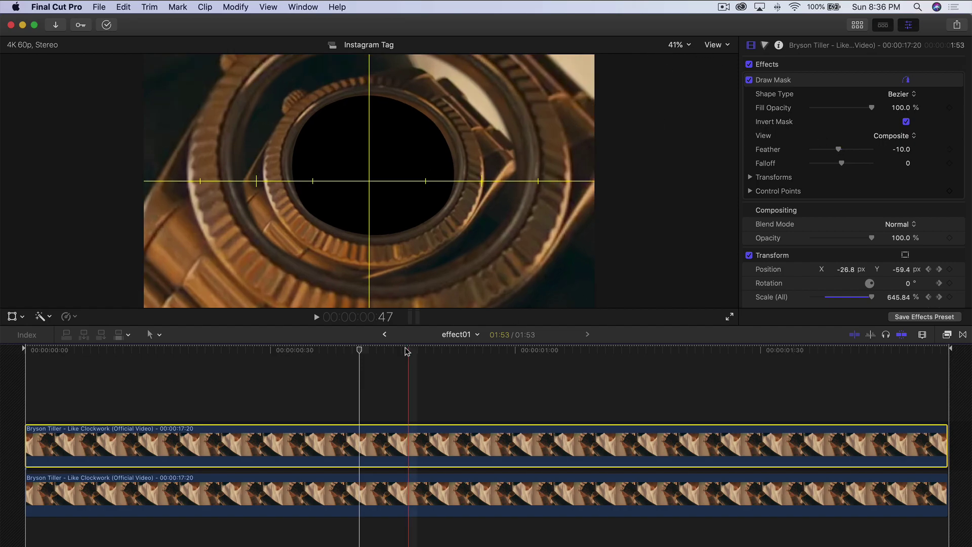
Return through effect final1 to the 4K Project timeline and select the effect final1 clip.
left_click(385, 334)
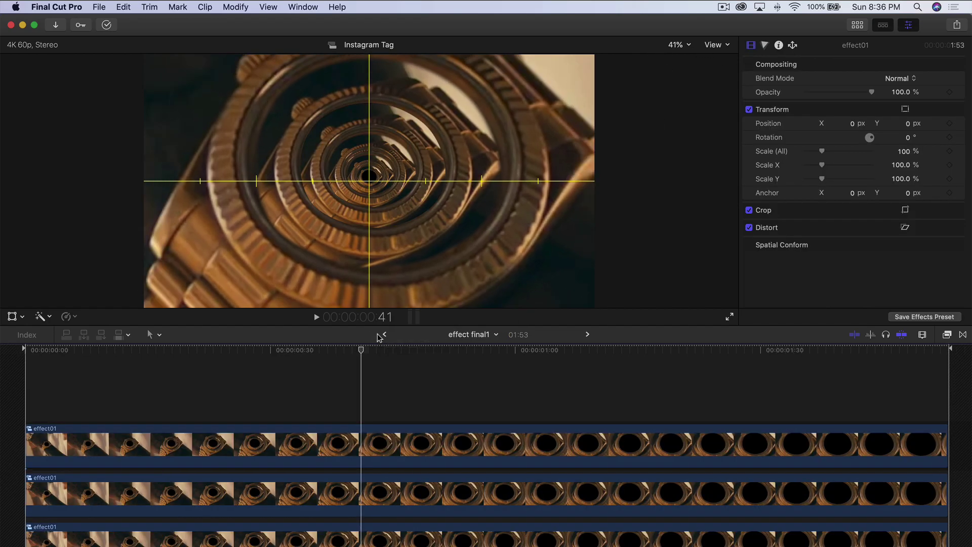
left_click(384, 334)
left_click(301, 433)
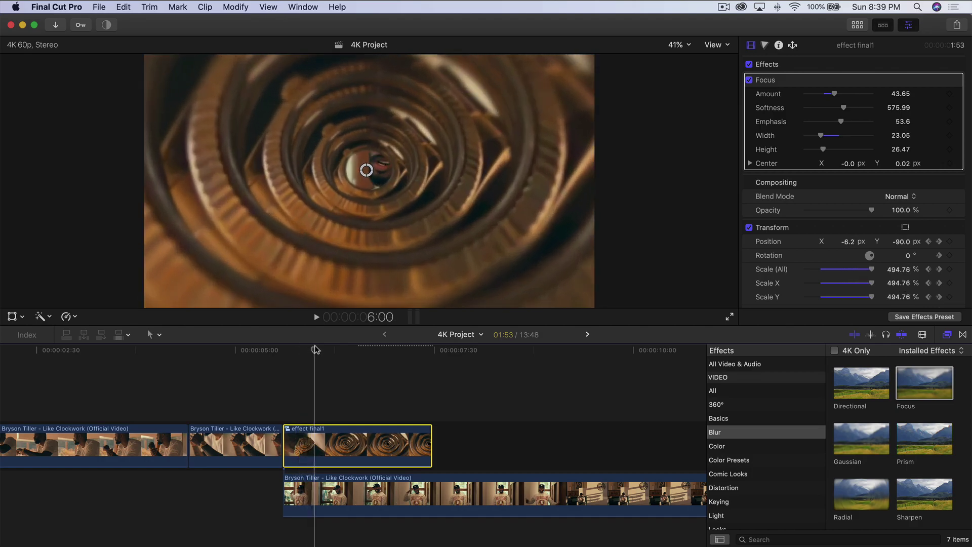
Scrub back and forth through effect final1 and play it to review the Focus blur around the watch opening.
left_click_drag(322, 347, 381, 353)
left_click_drag(453, 351, 417, 355)
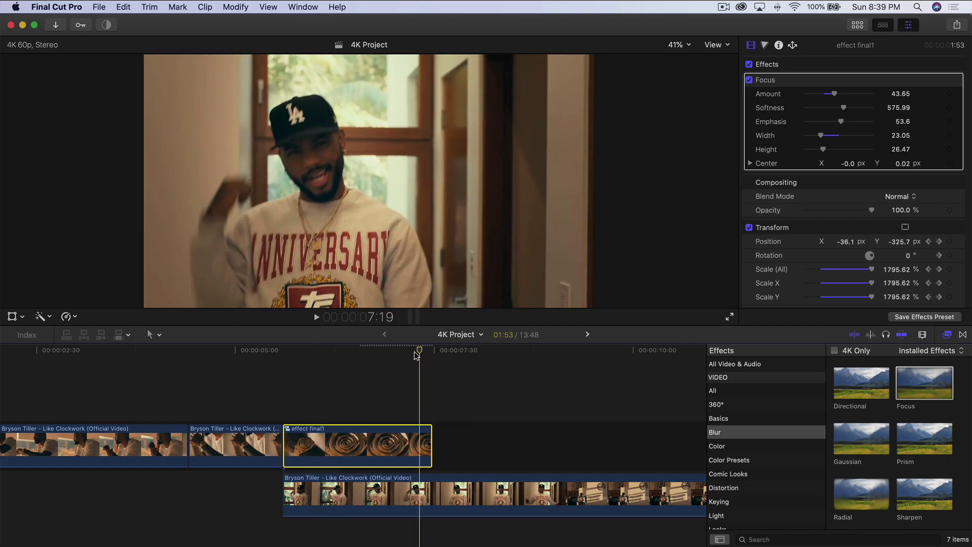
left_click_drag(331, 348, 308, 354)
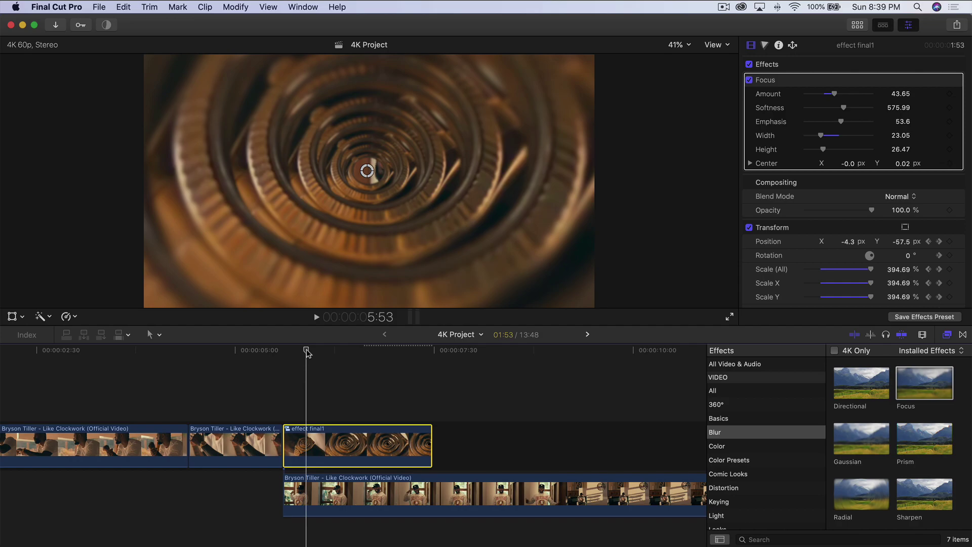
mouse_move(306, 352)
left_mouse_down()
mouse_move(178, 350)
mouse_move(304, 352)
left_mouse_up()
mouse_move(308, 387)
left_mouse_down()
mouse_move(368, 376)
mouse_move(321, 379)
left_mouse_up()
key("space")
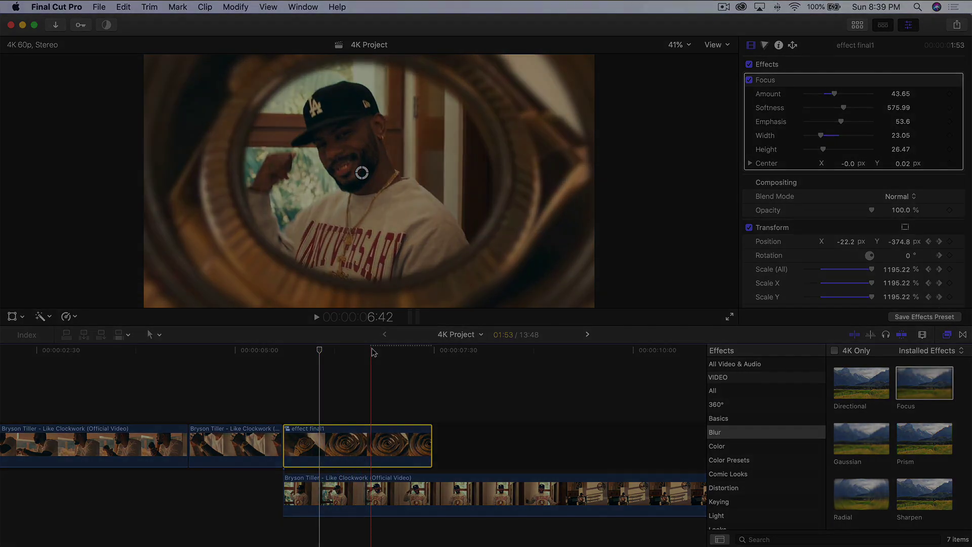